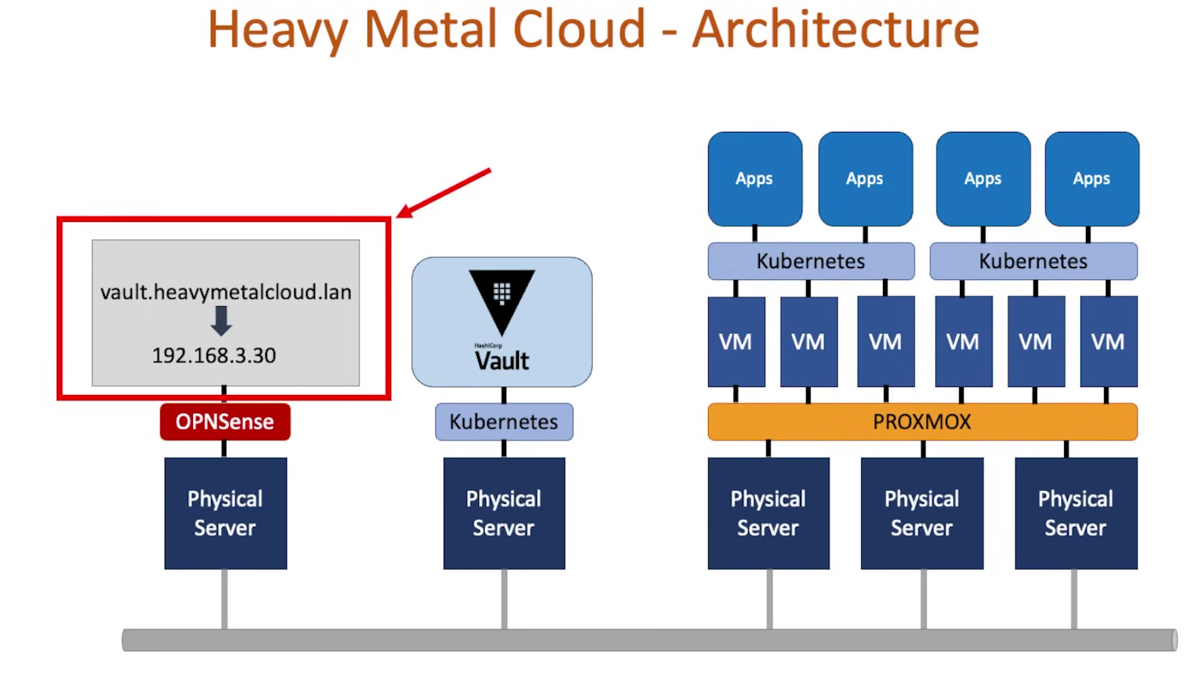
Advance the architecture slide two builds to emphasize vault.heavymetalcloud.lan in the OPNSense DNS box
key(Right)
key(Right)
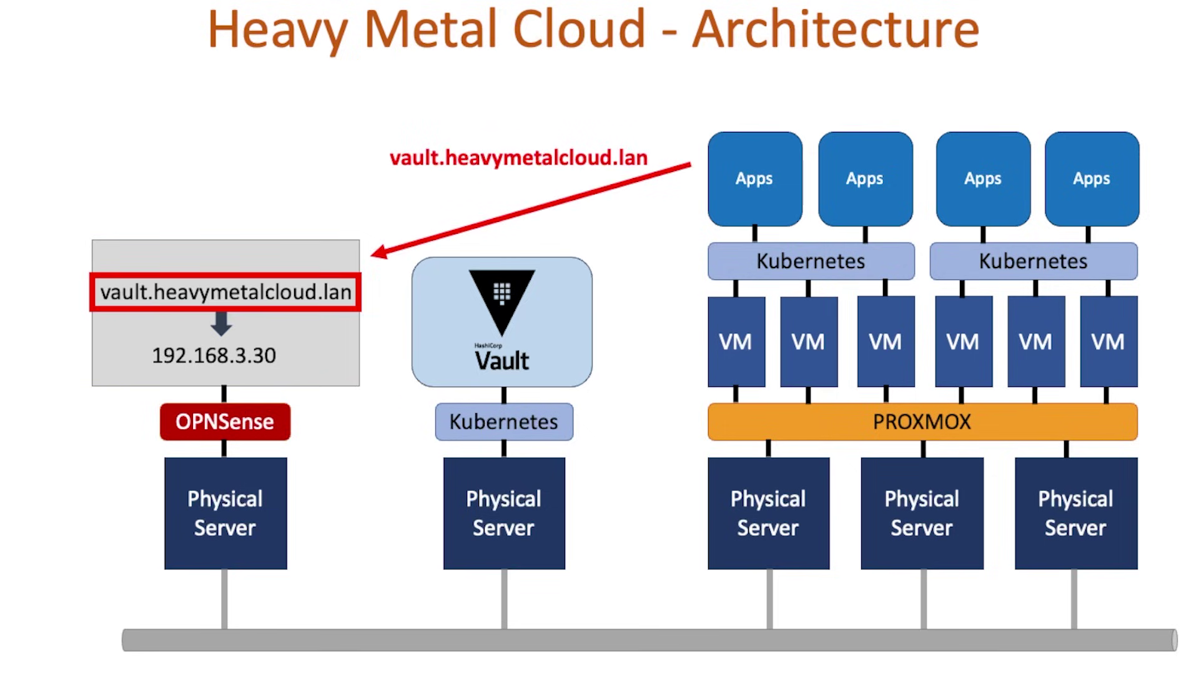
key(Right)
key(Right)
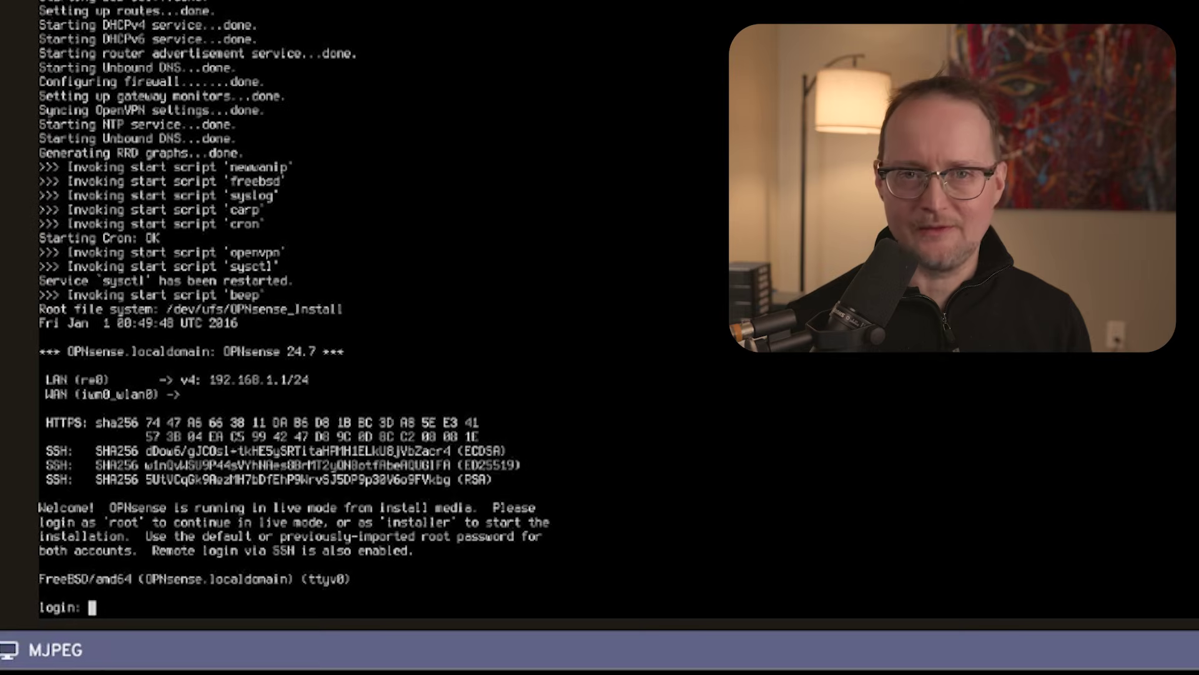
Log in as installer, keep the default keymap, and start the Install (ZFS) option
text(installer)
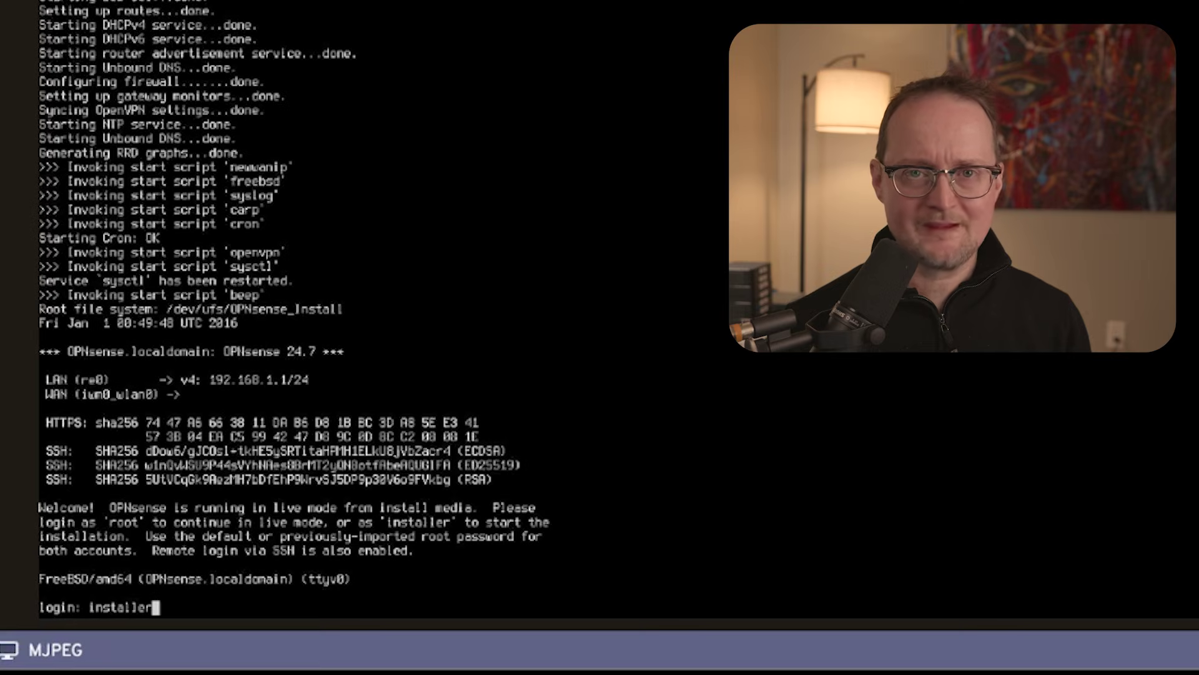
key(Return)
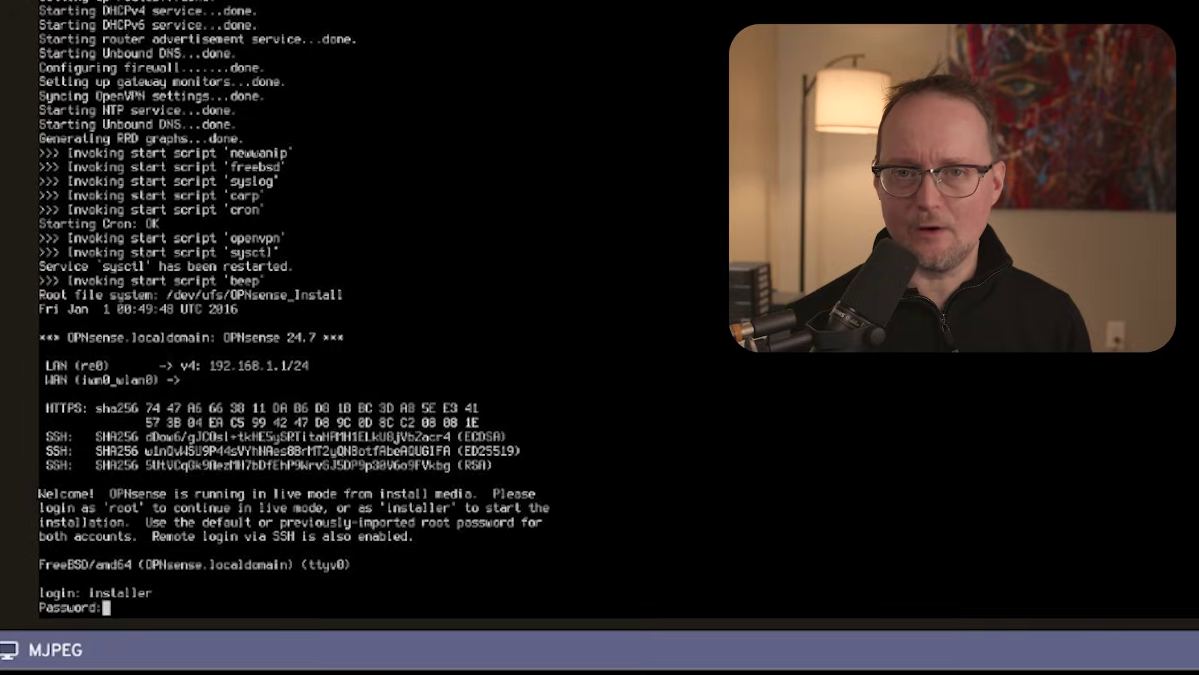
key(Return)
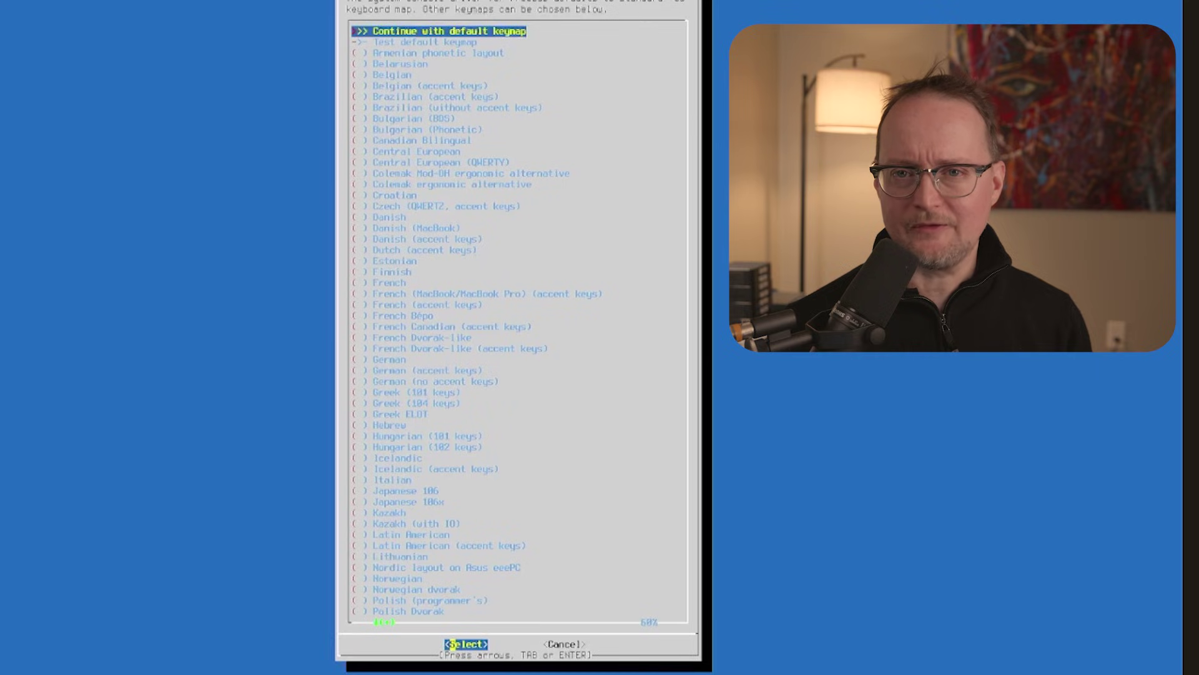
key(Return)
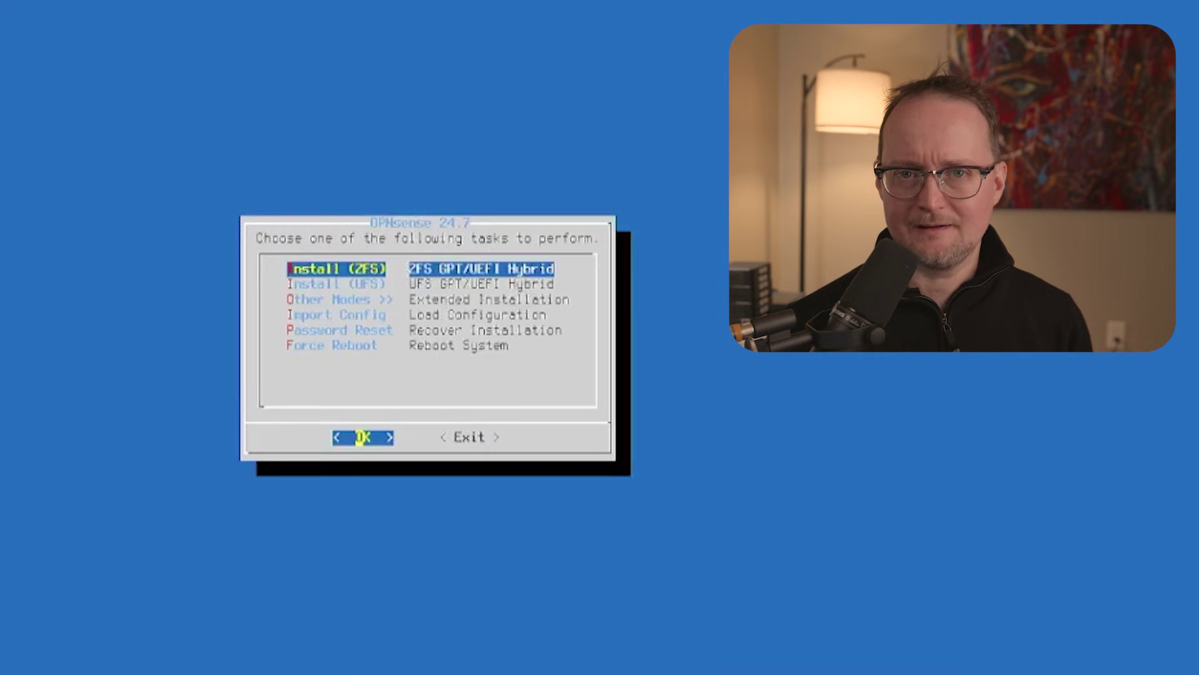
key(Return)
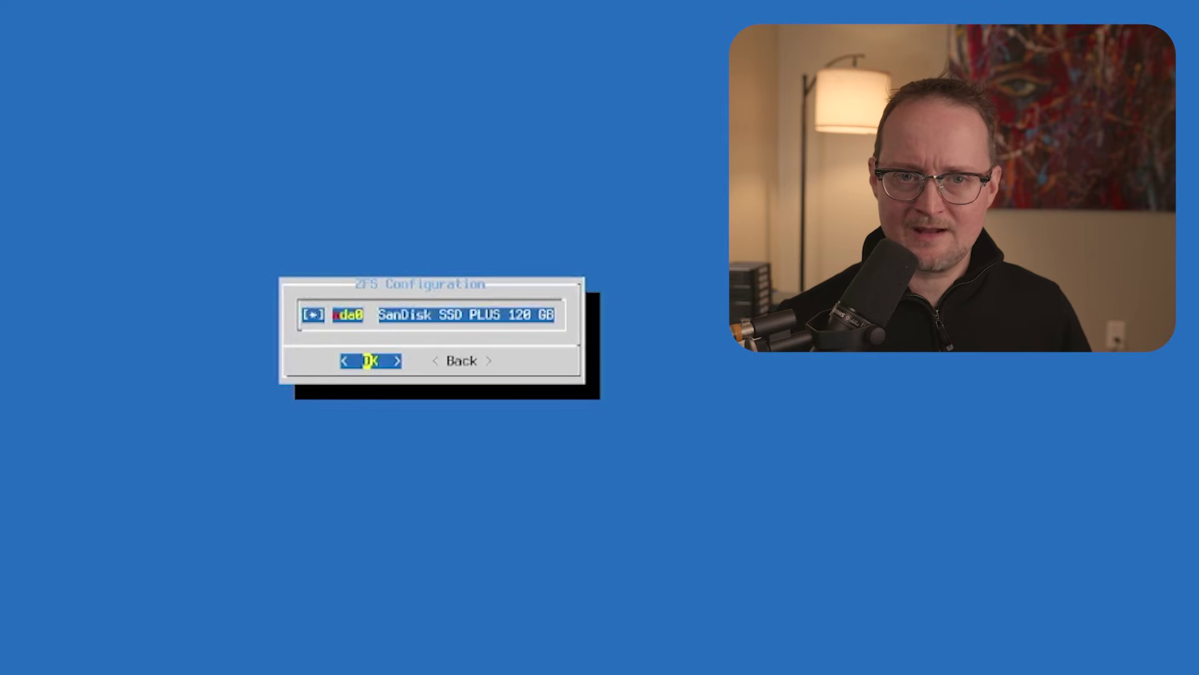
Use disk ada0 for the ZFS install, then set and confirm the root password
key(Return)
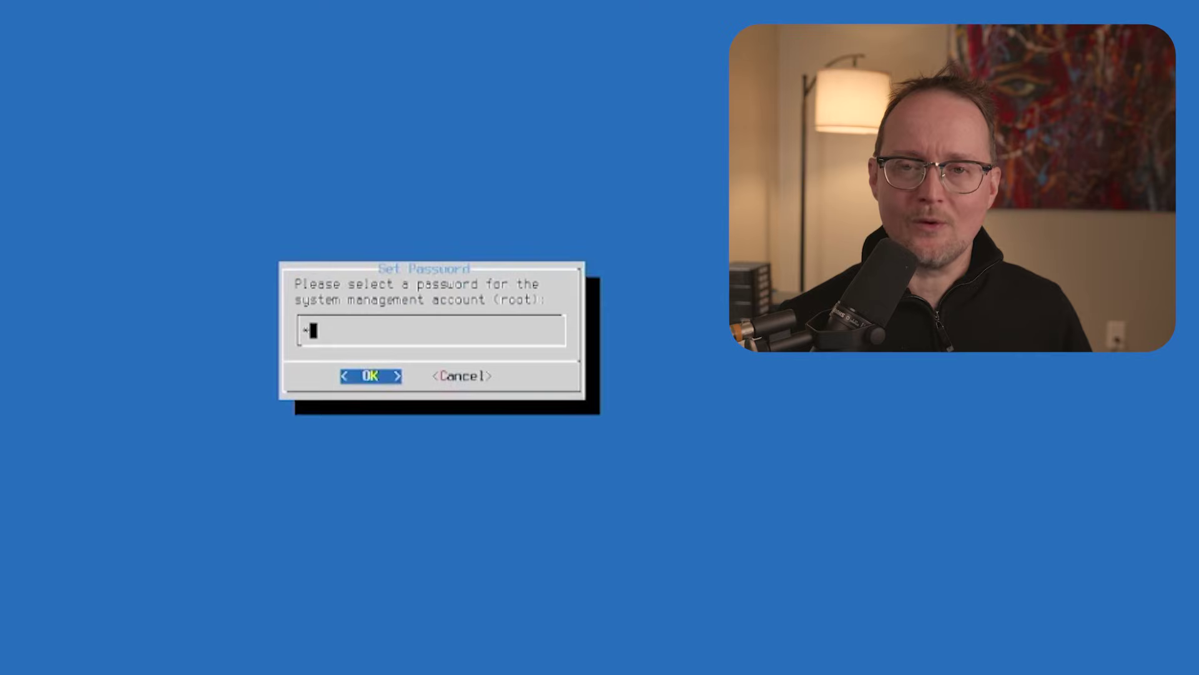
text(********)
key(Return)
text(********)
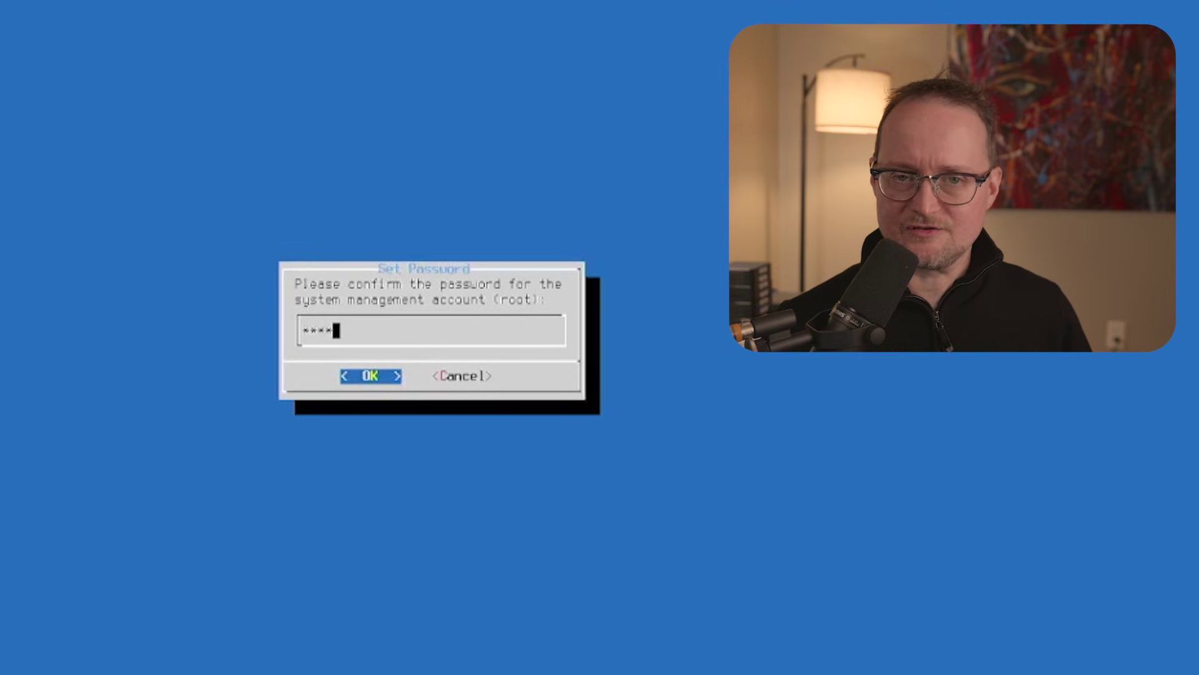
key(Return)
key(Return)
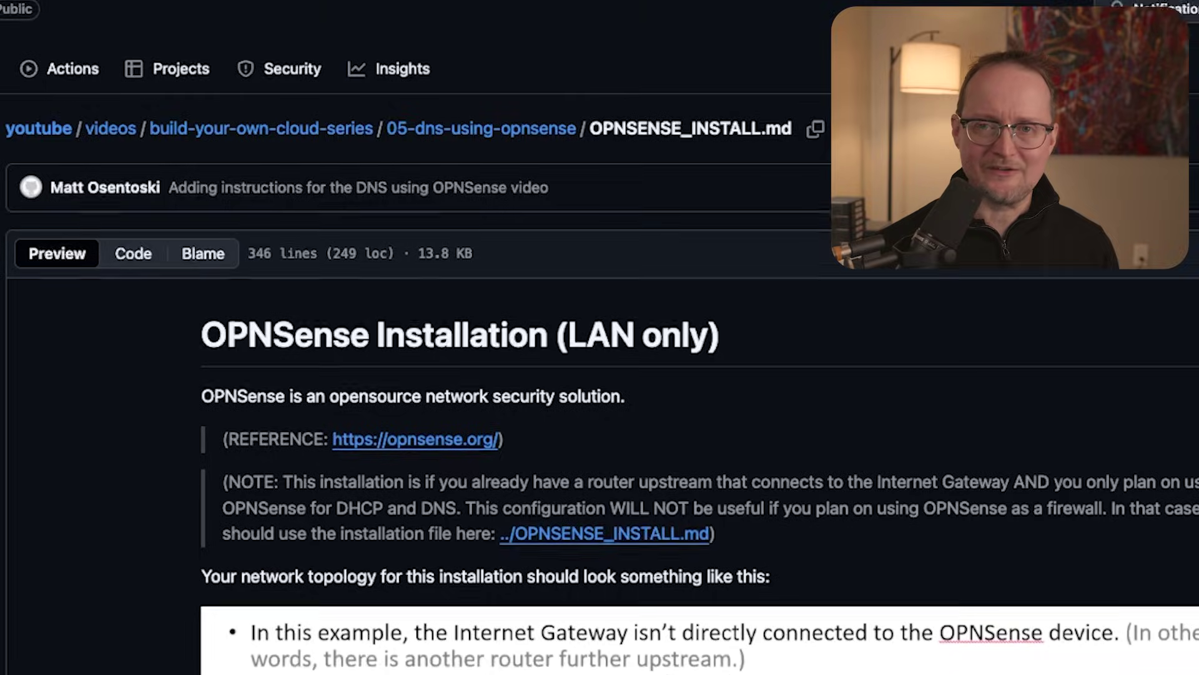
Scroll the OPNSENSE_INSTALL.md guide down to the 'Install from the command prompt' section
scroll(599, 338, down, 15)
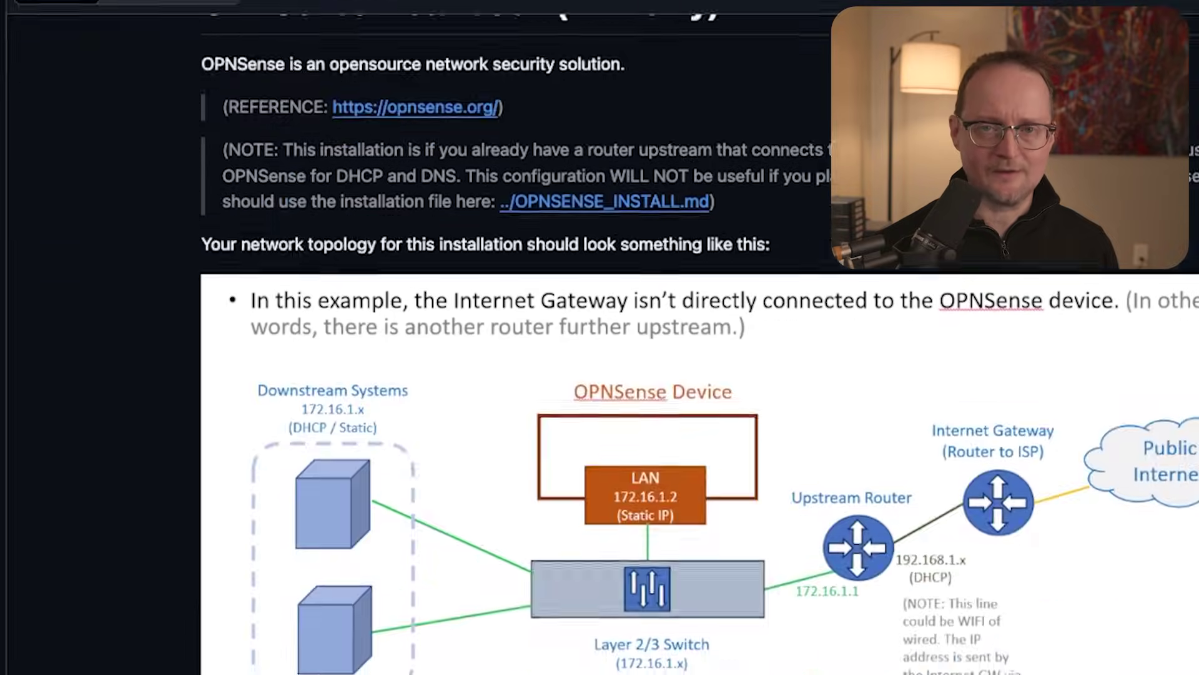
scroll(600, 337, down, 16)
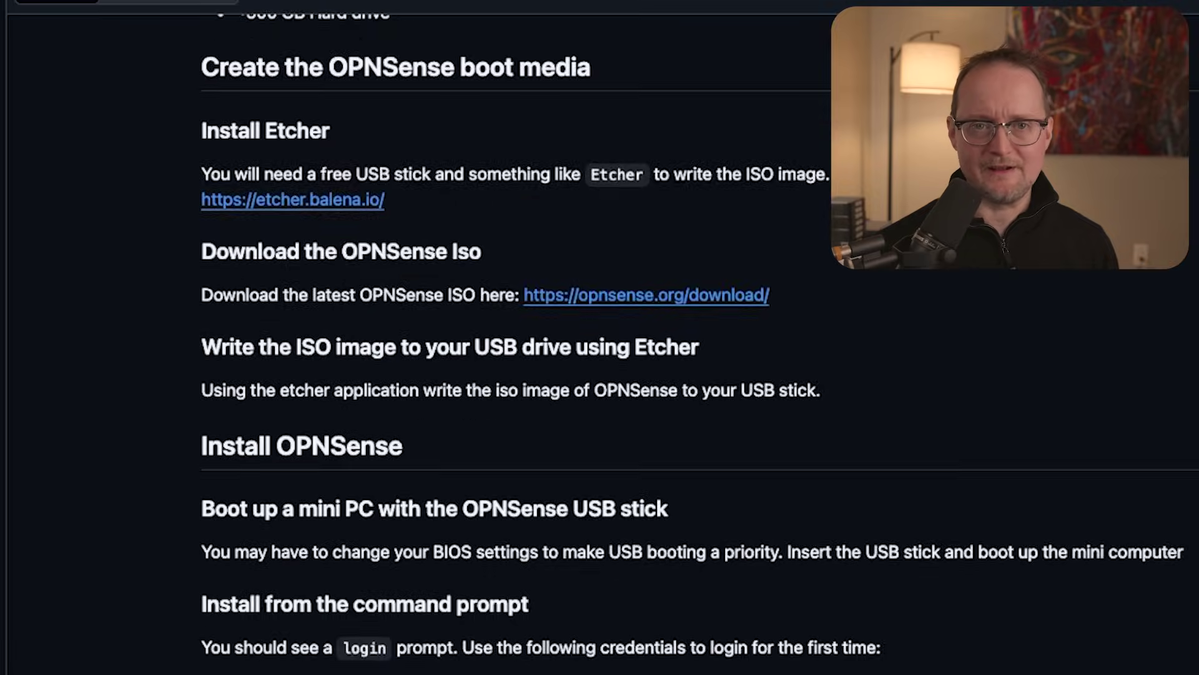
scroll(600, 337, down, 12)
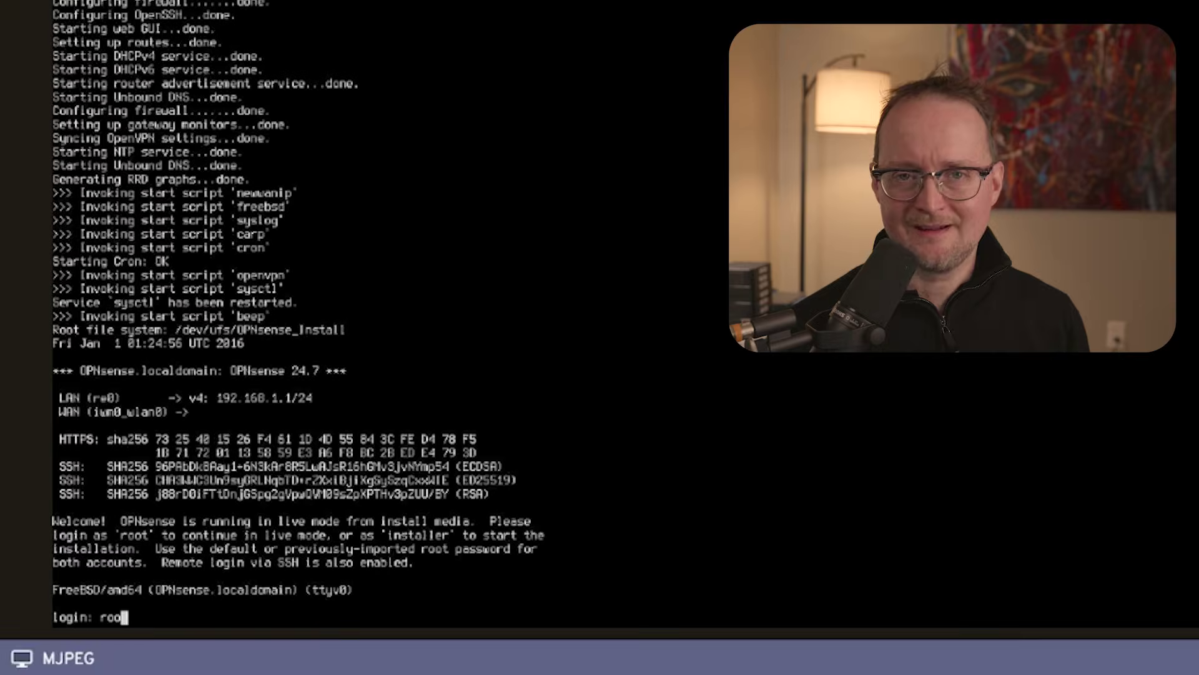
Log in to the console as root and choose to set interface 1 (LAN) IP address
text(t)
key(Return)
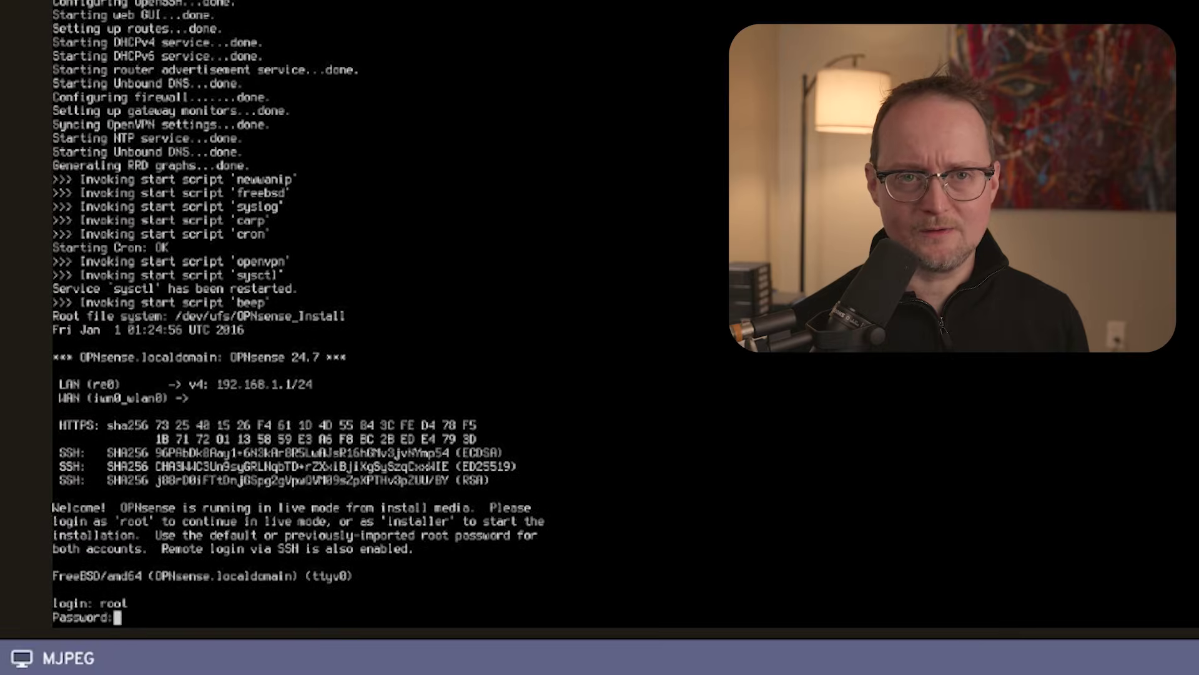
key(Return)
text(2)
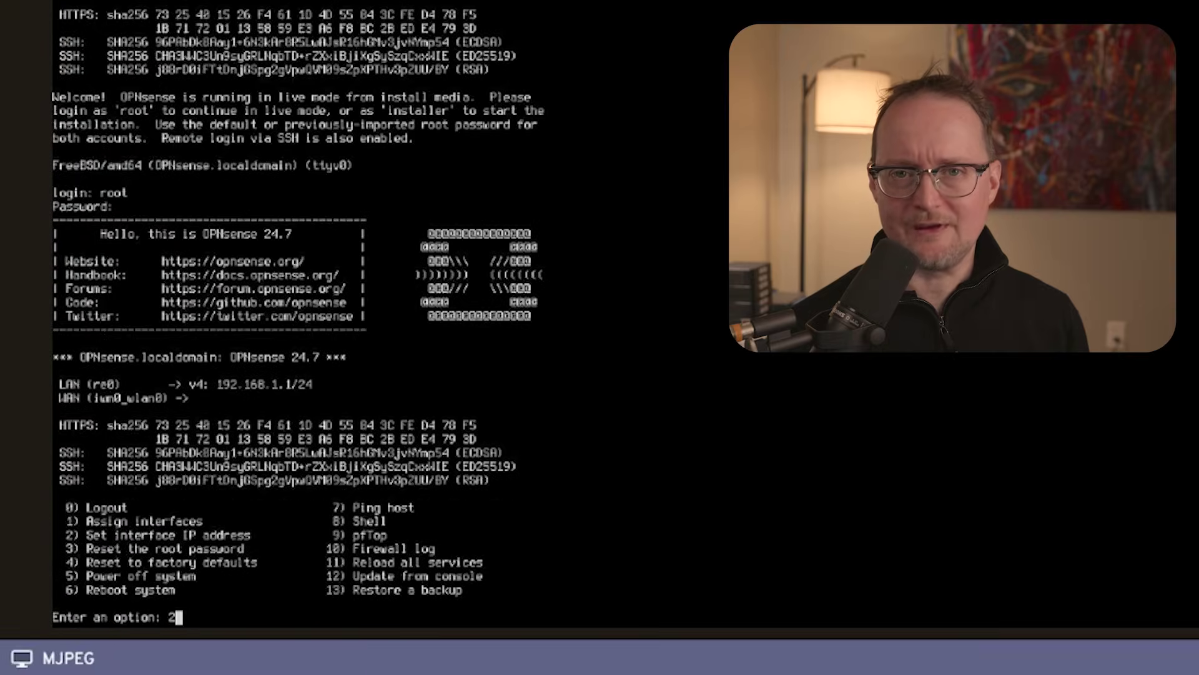
key(Return)
text(1)
key(Return)
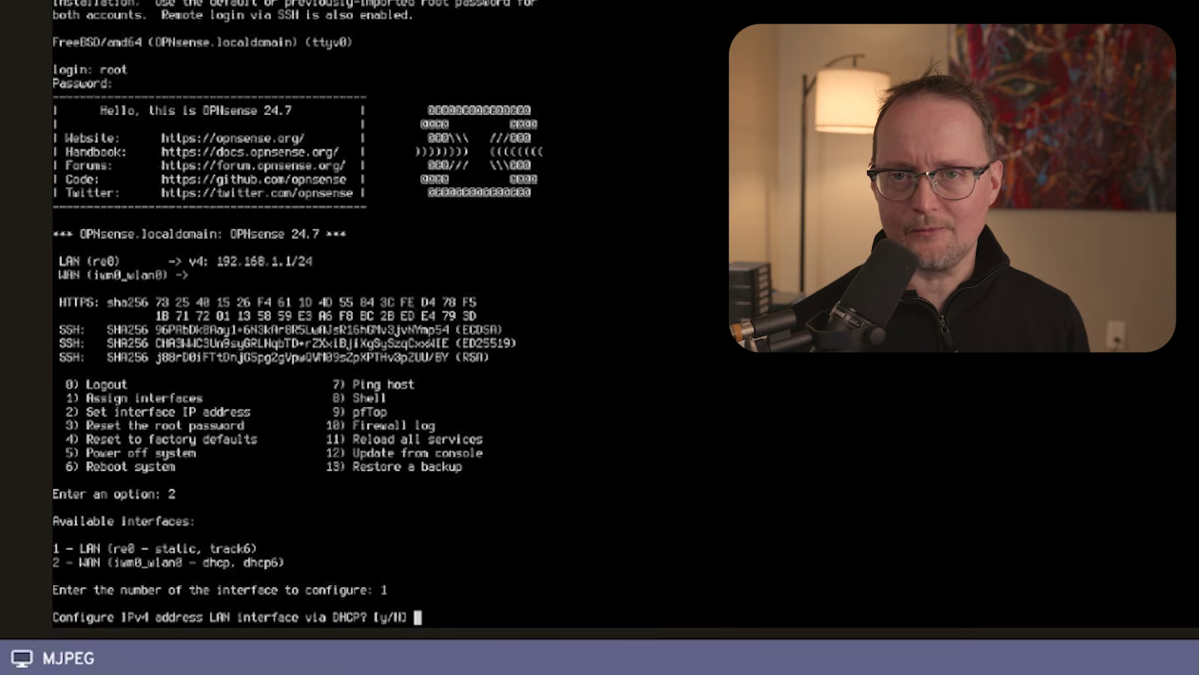
Give LAN static 192.168.3.2/24 with no gateway, declining DHCP, IPv6 tracking and DHCPv6
key(Return)
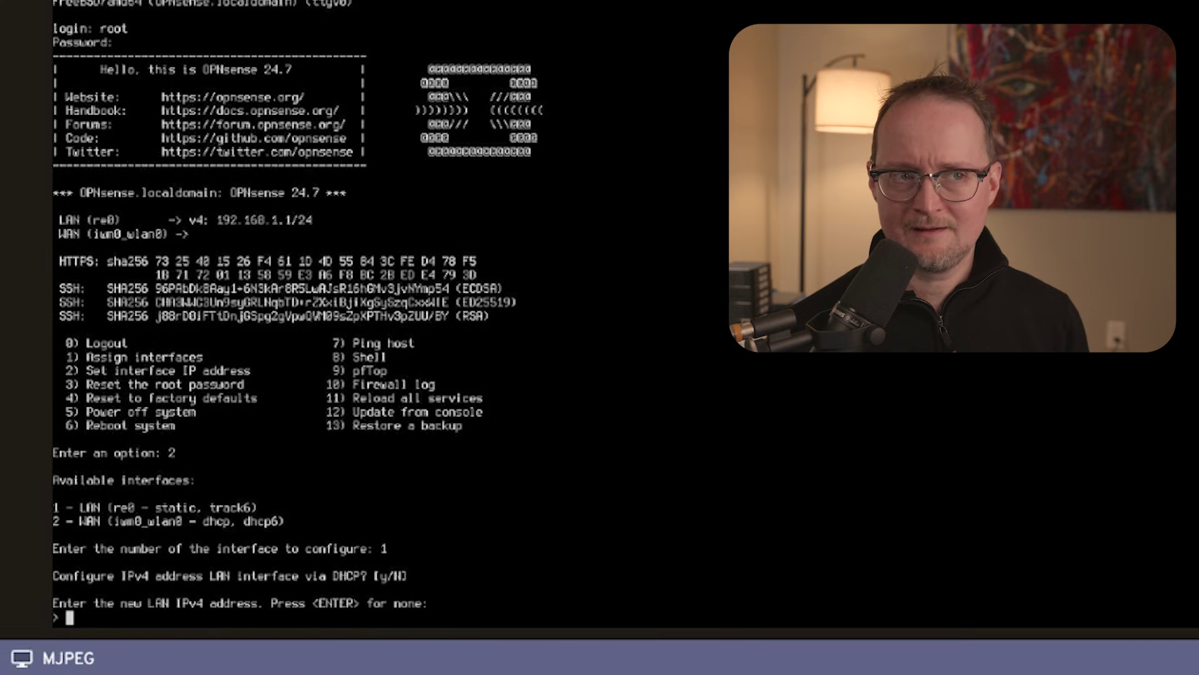
text(192)
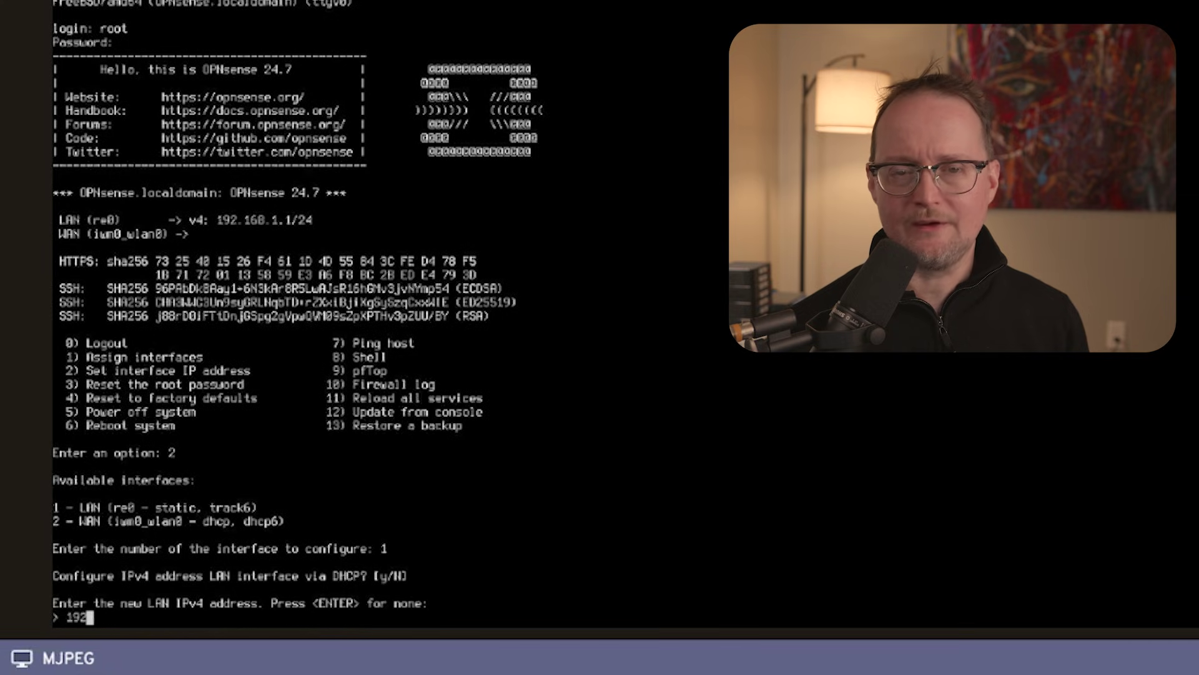
text(.168.3.2)
key(Return)
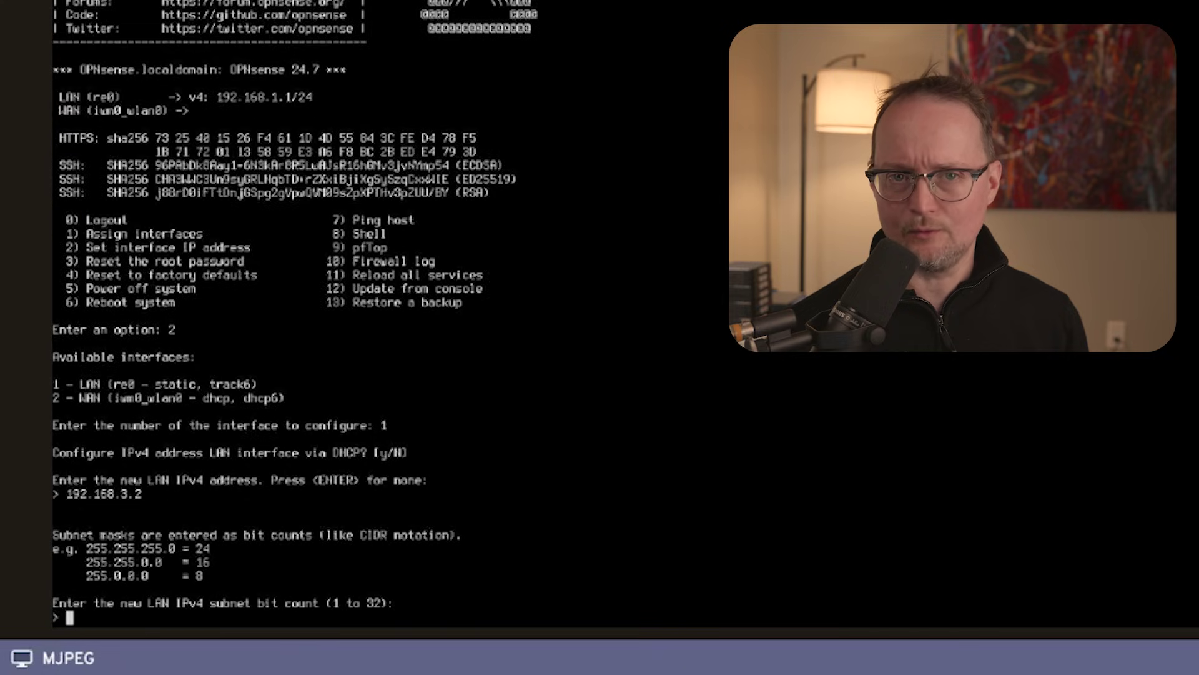
text(24)
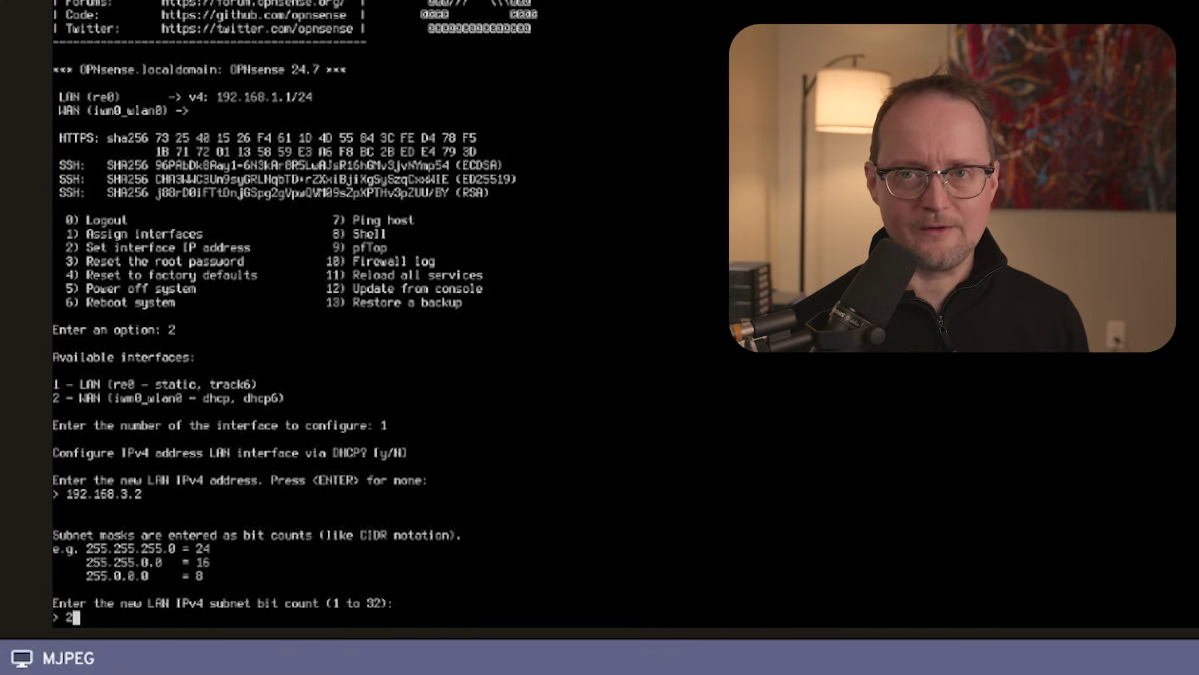
key(Return)
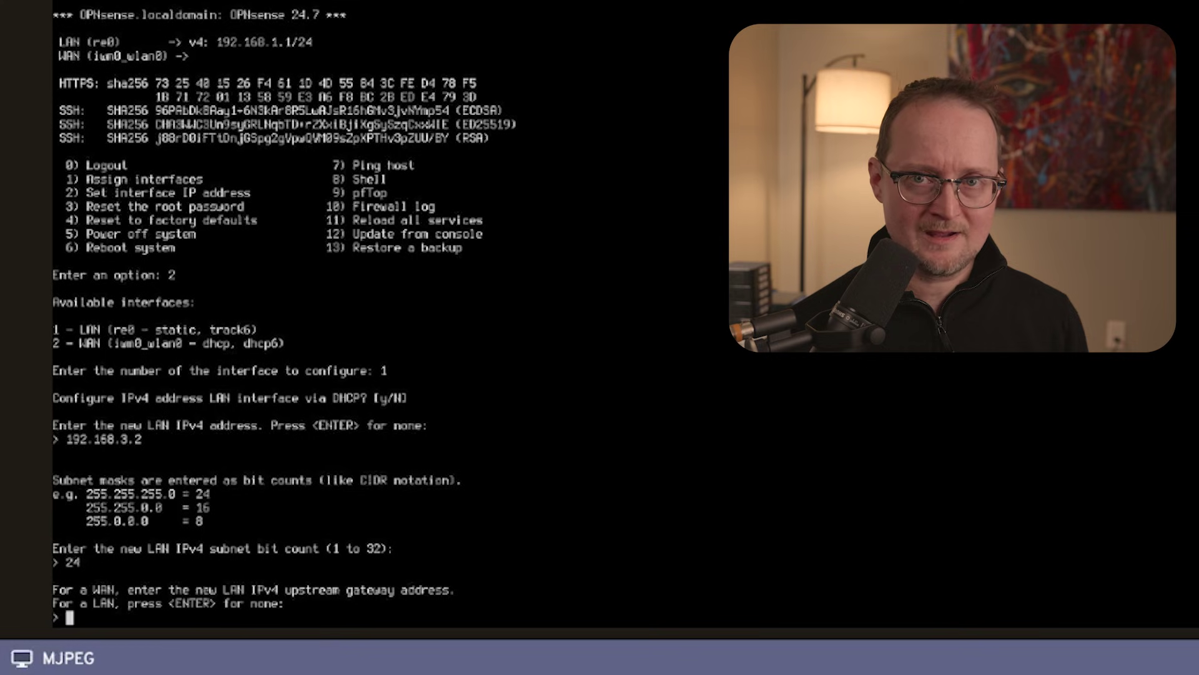
key(Return)
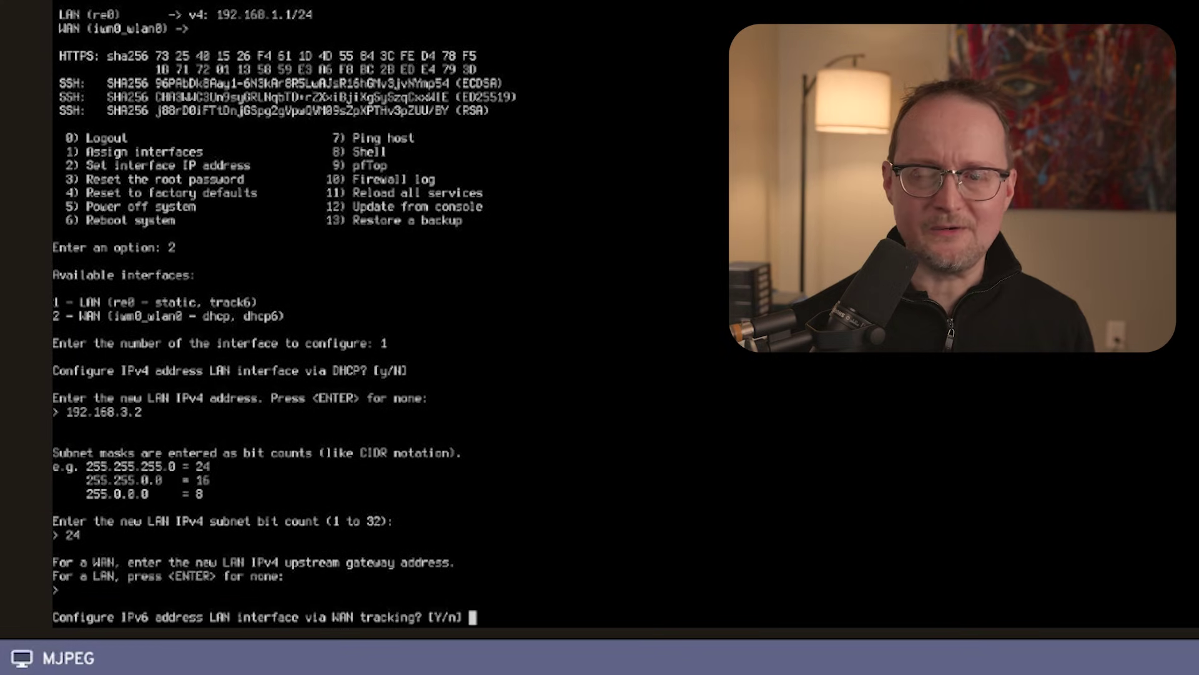
text(n)
key(Return)
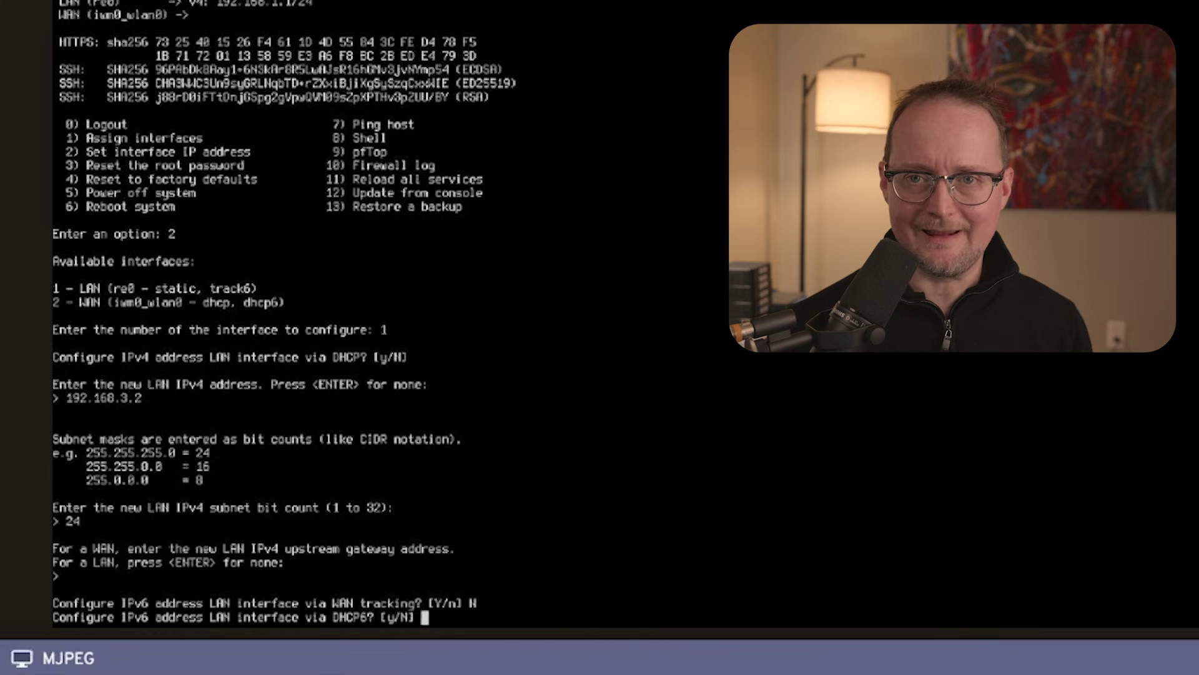
text(N)
key(Return)
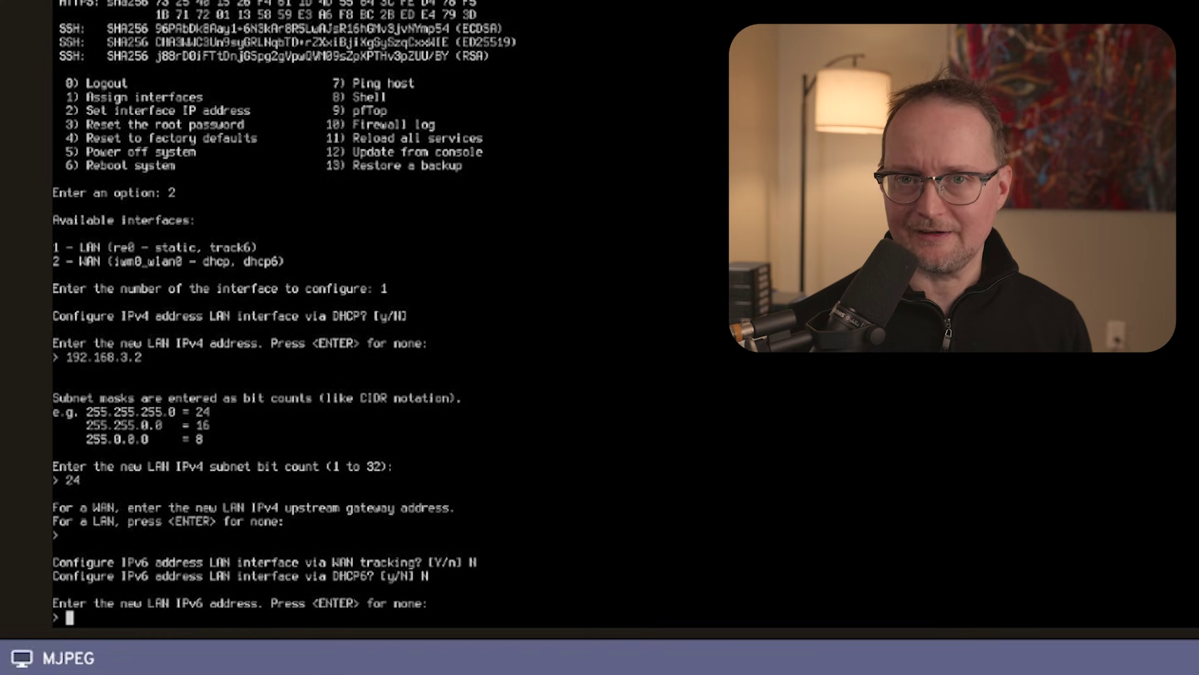
Leave LAN IPv6 empty and enable DHCP with range 192.168.3.200 to 192.168.3.250
key(Return)
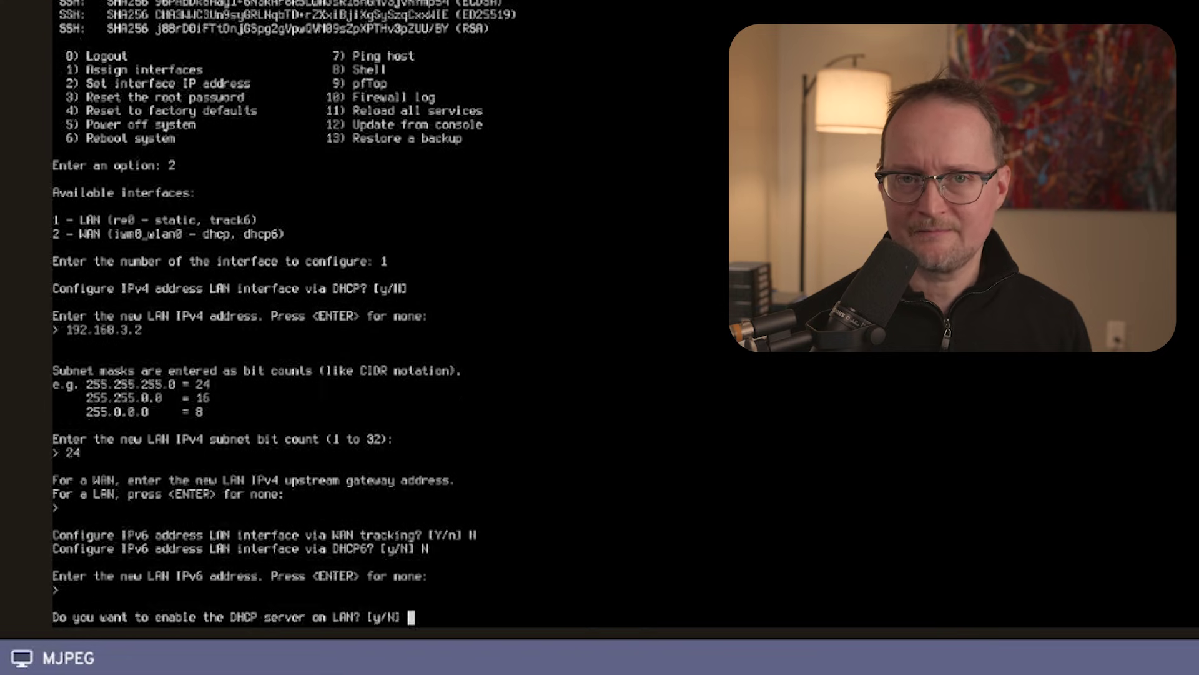
text(Y)
key(Return)
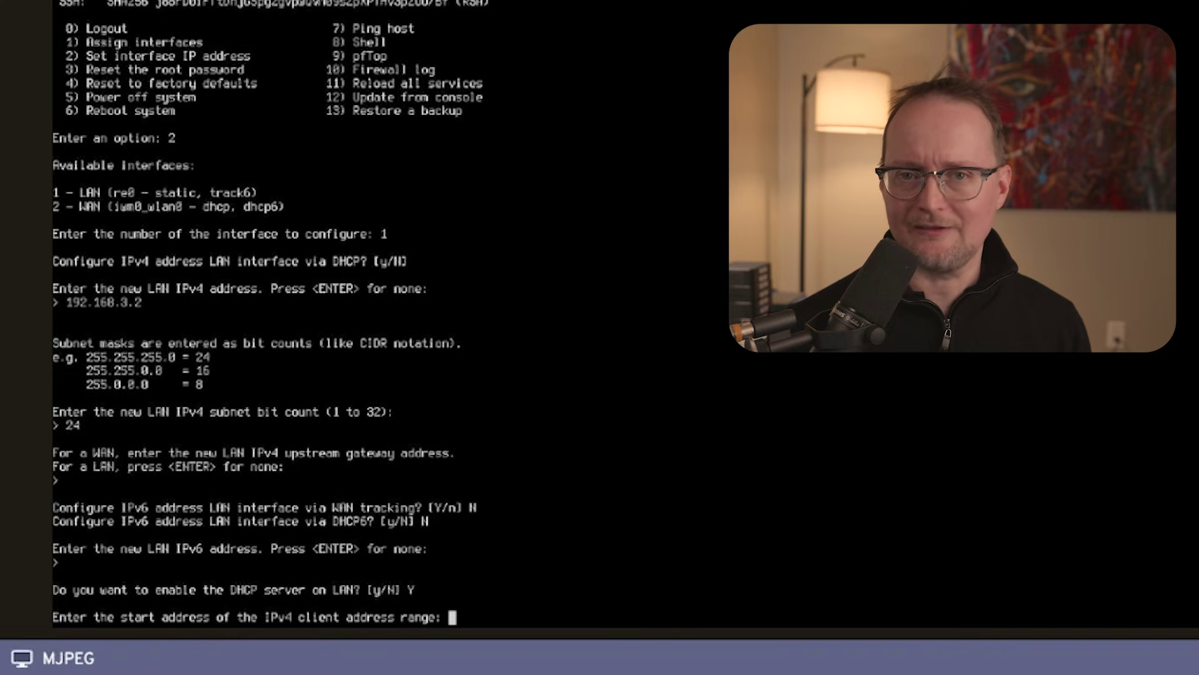
text(192.168)
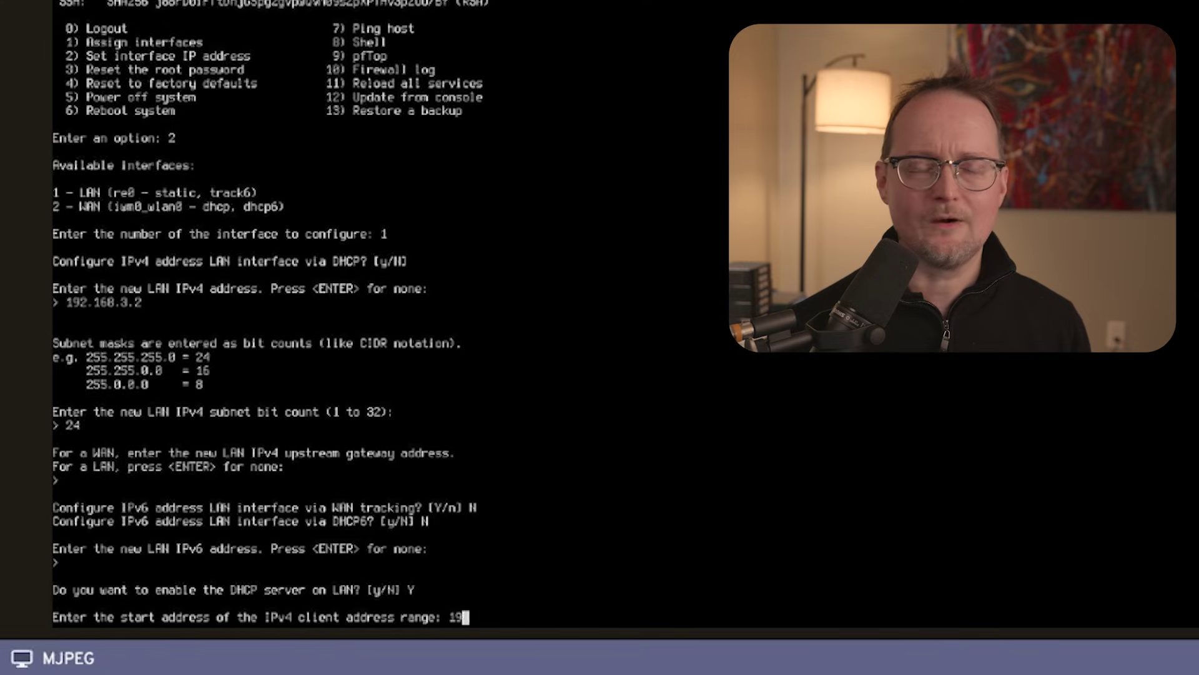
text(.3.200)
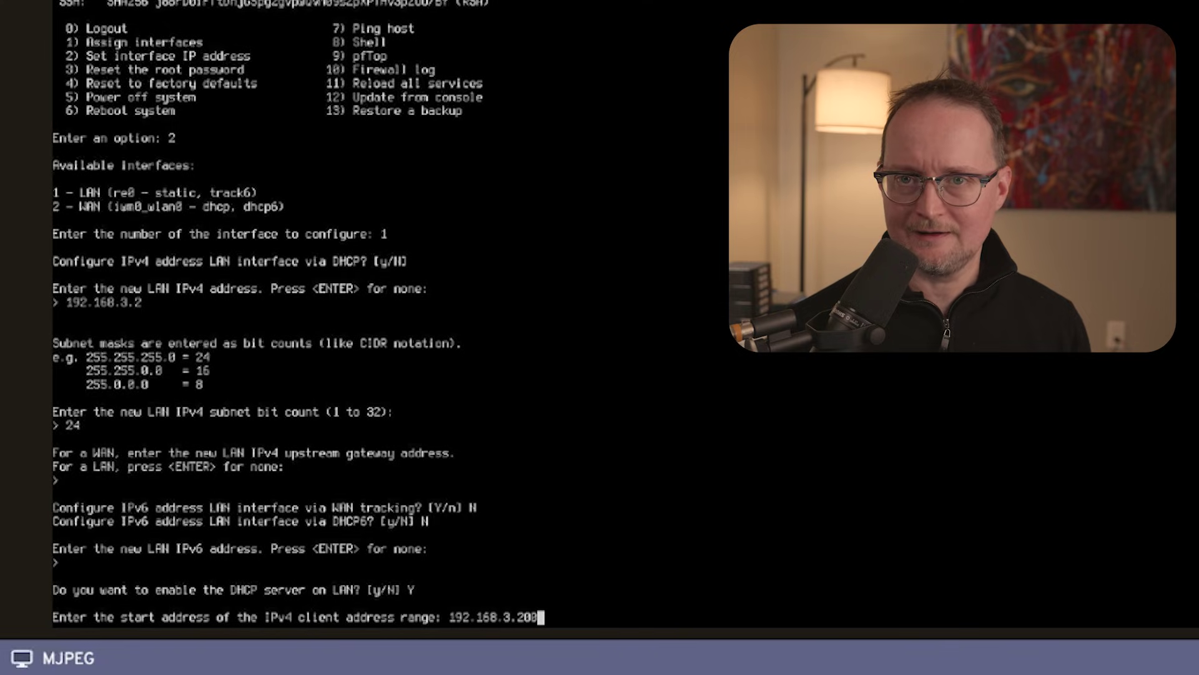
key(Return)
text(192.168.3.250)
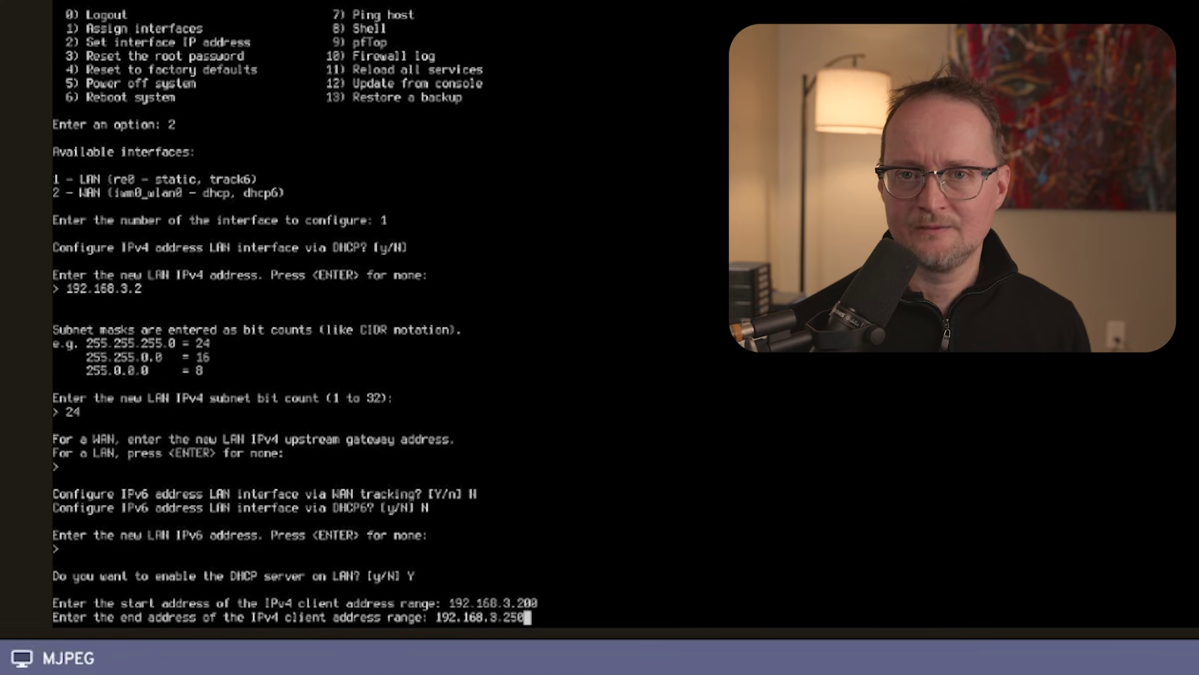
key(Return)
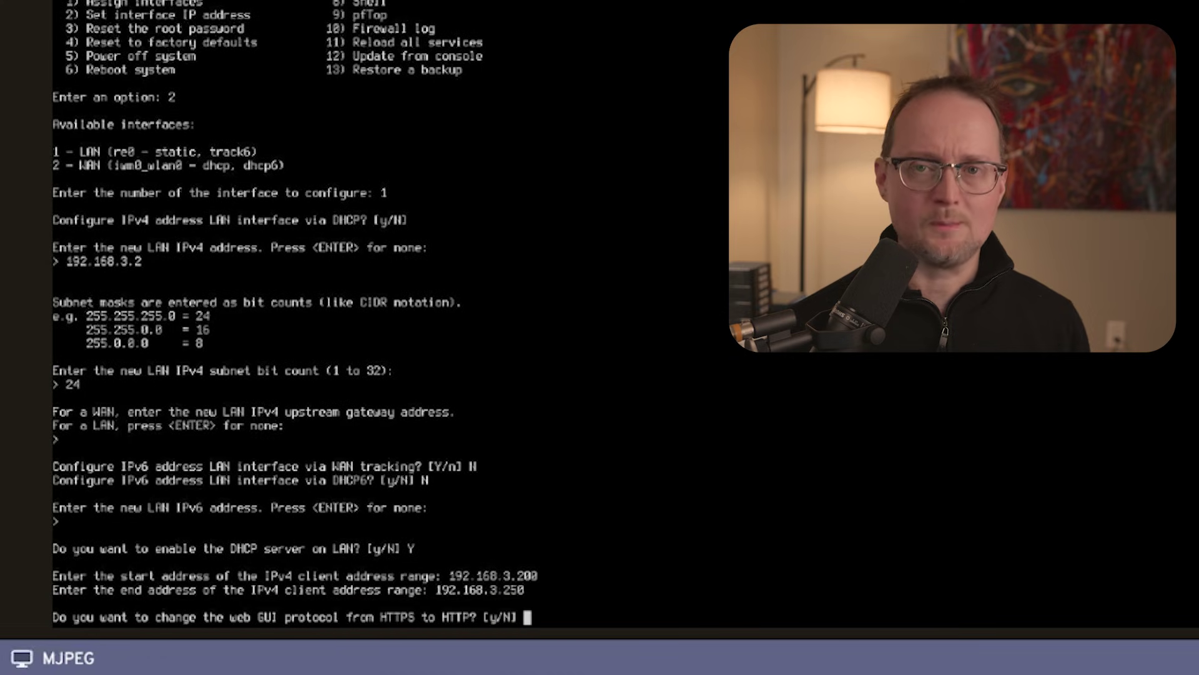
Switch web access to HTTP and decline restoring the web GUI defaults
text(Y)
key(BackSpace)
text(Y)
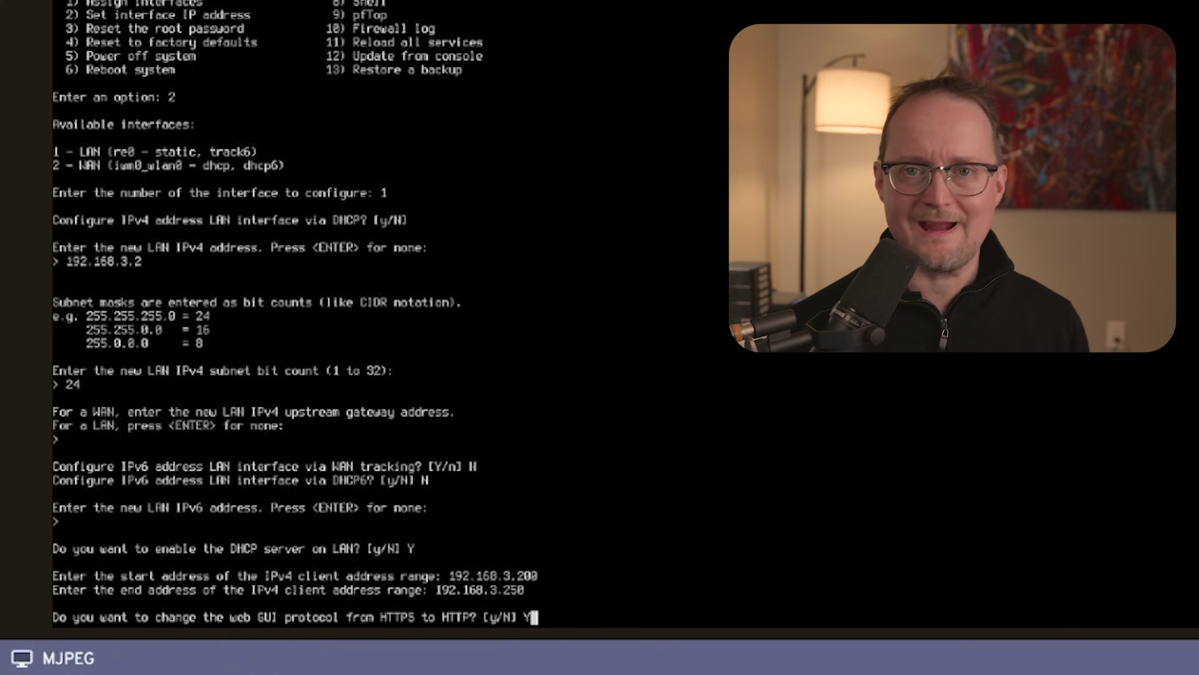
key(Return)
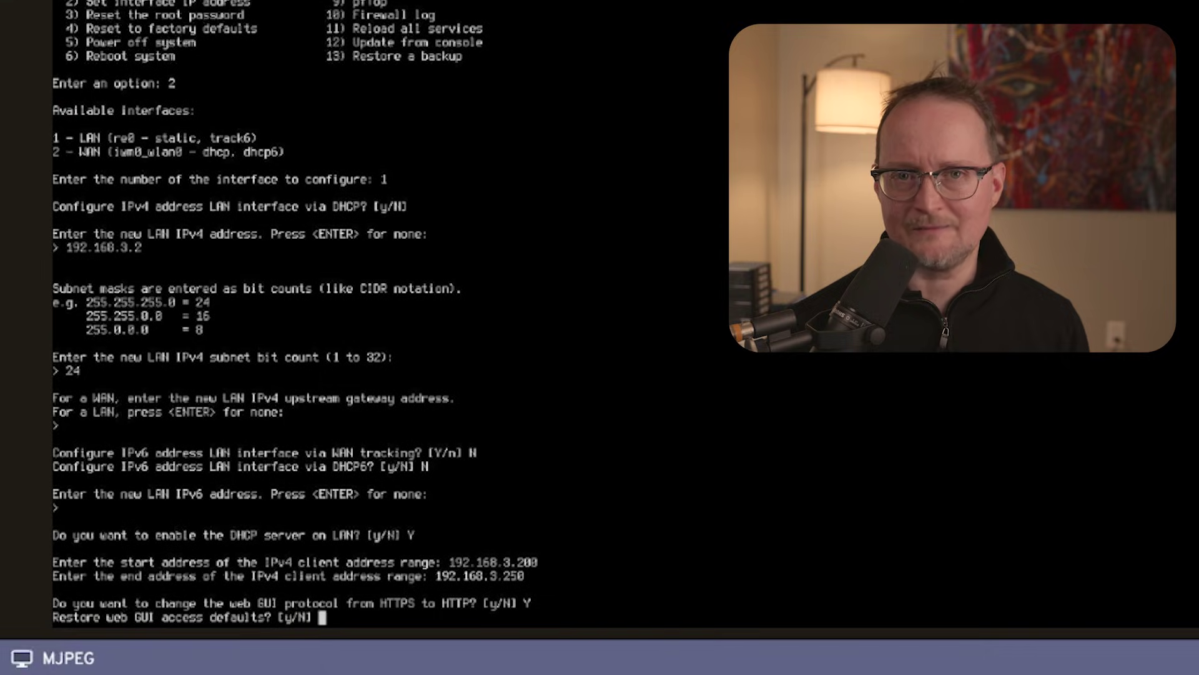
text(N)
key(Return)
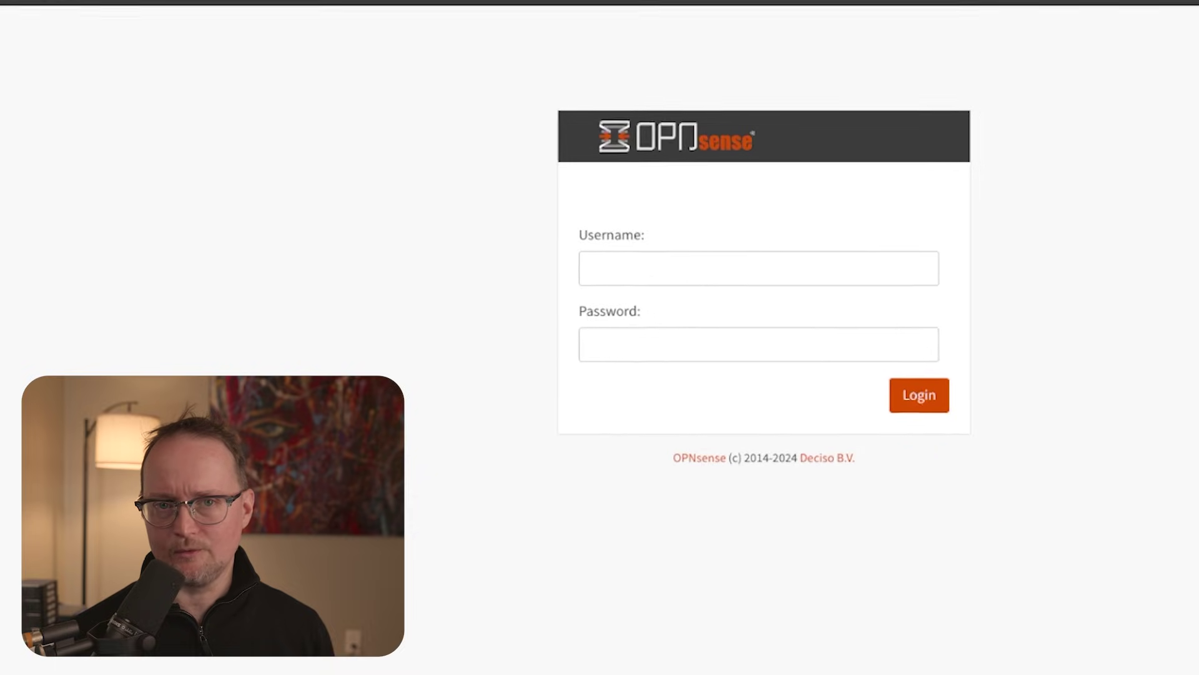
Sign in to the OPNsense web interface as root
click(524, 244)
click(626, 297)
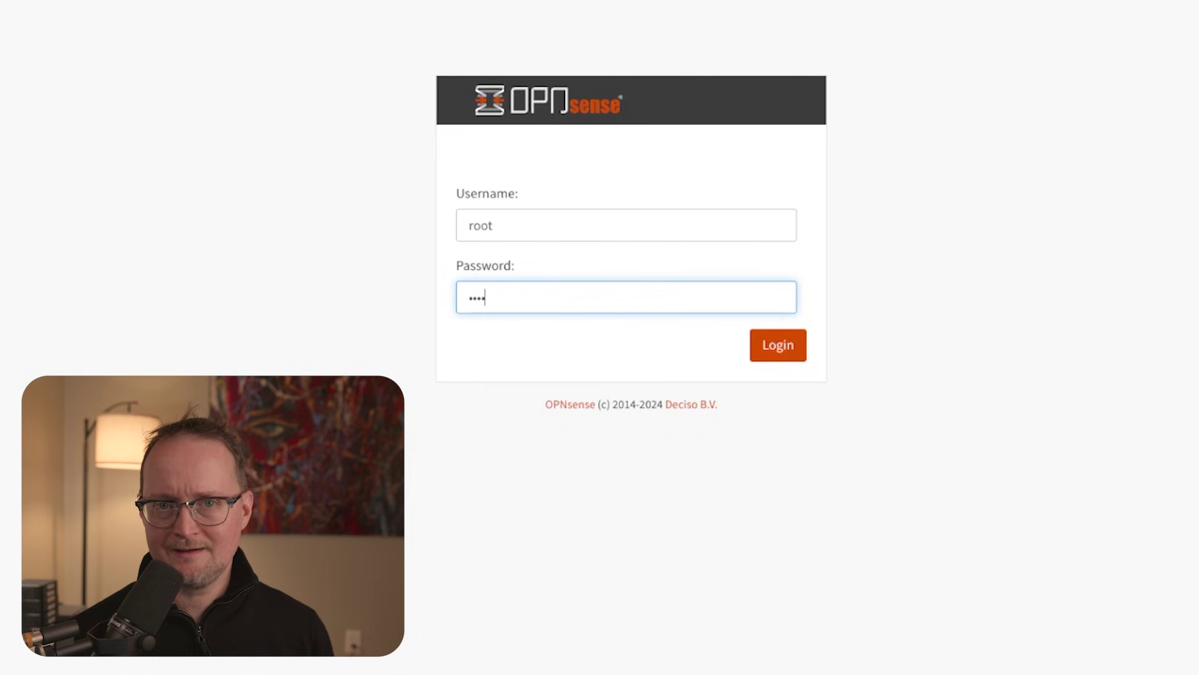
key(Return)
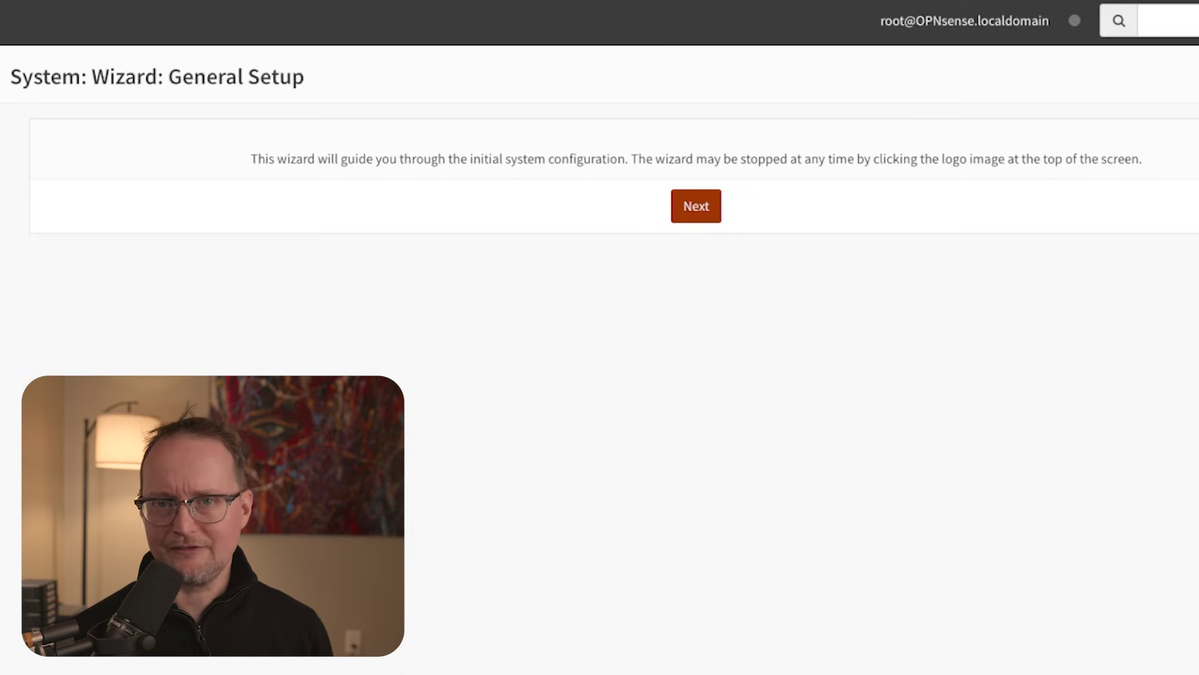
Start the setup wizard and change the domain to heavymetalcloud.lan
key(Return)
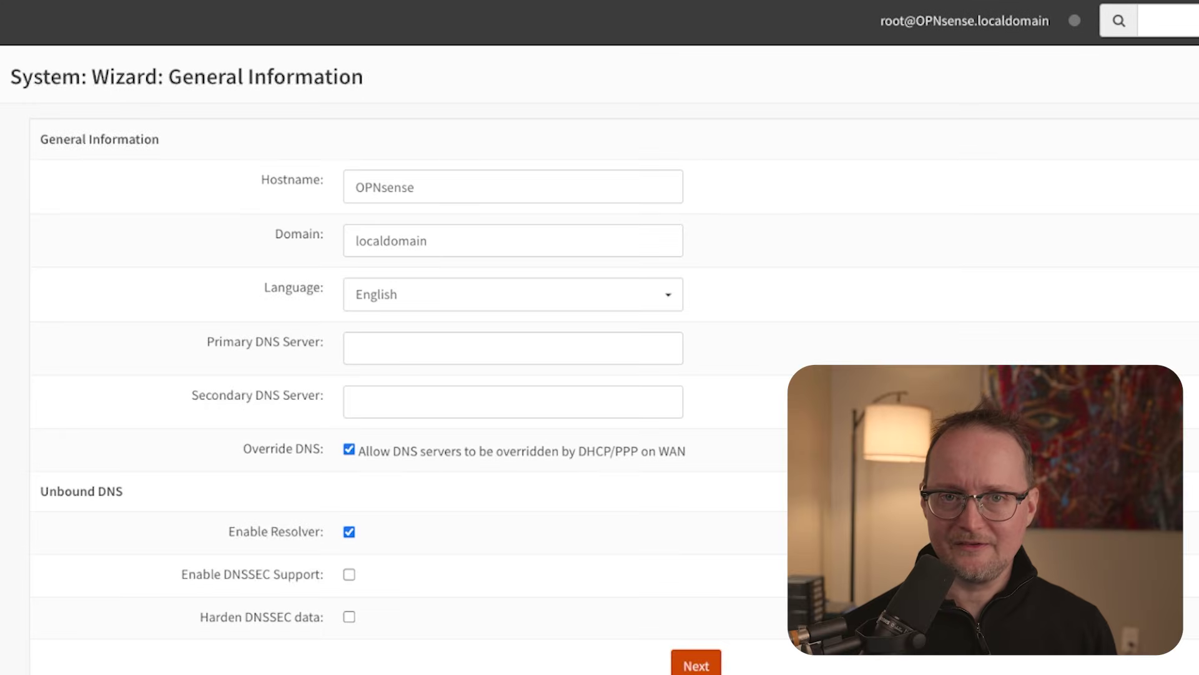
double_click(391, 240)
text(h)
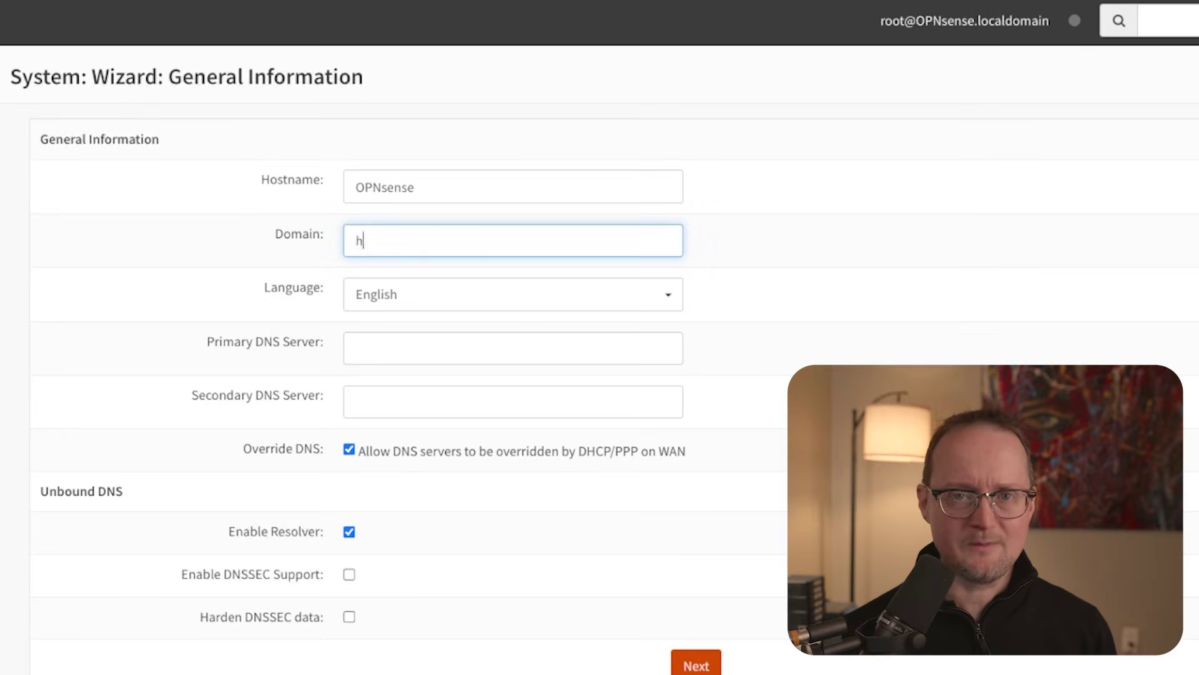
text(eavymetalcloud.lan)
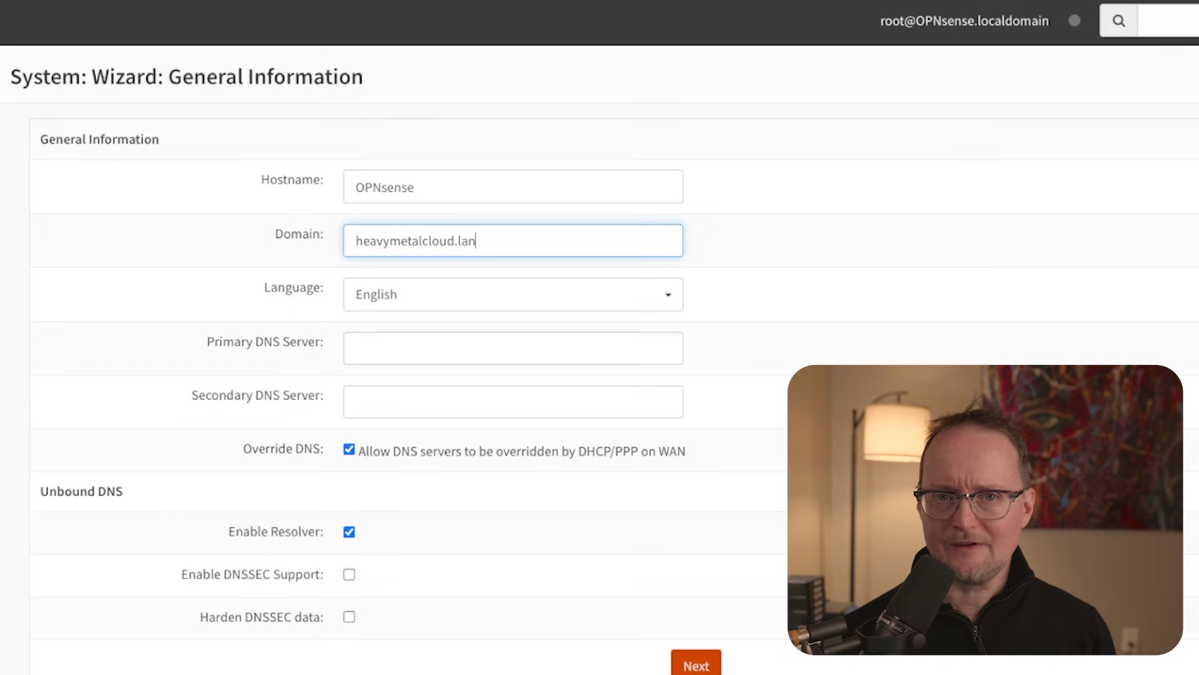
click(696, 663)
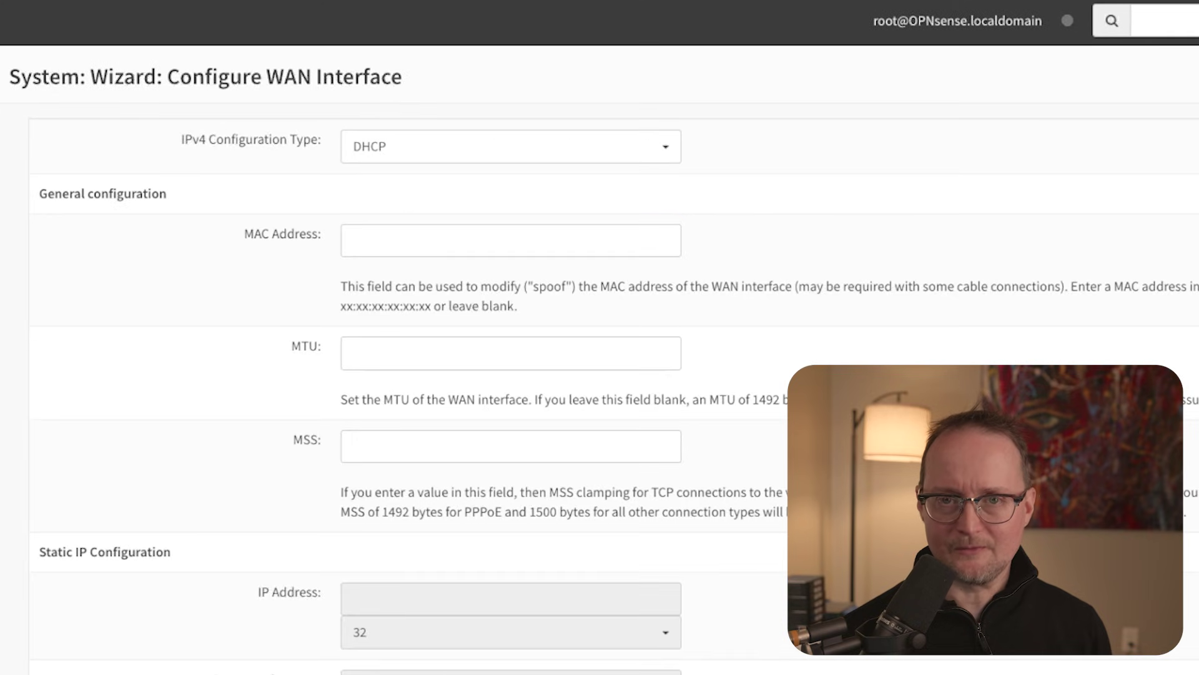
Scroll through the WAN interface page, leaving its default DHCP settings unchanged
scroll(599, 350, down, 15)
scroll(600, 350, down, 1)
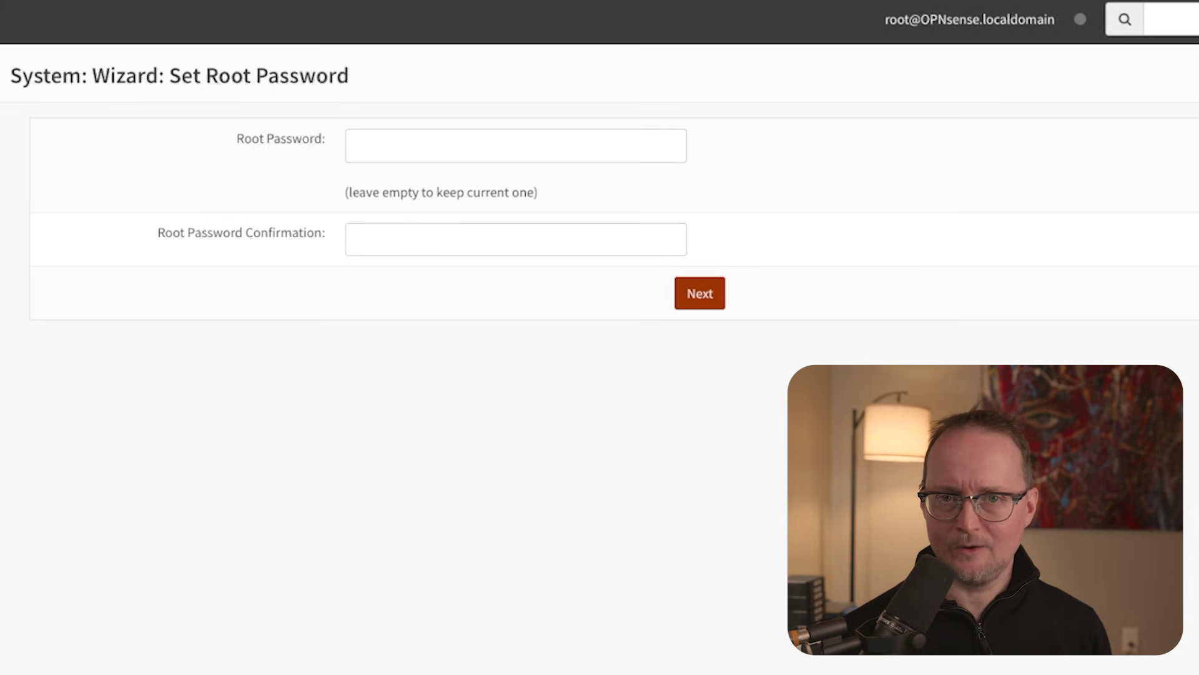
Finish the wizard keeping the current root password, reload, and open System > Gateways > Configuration
key(Tab)
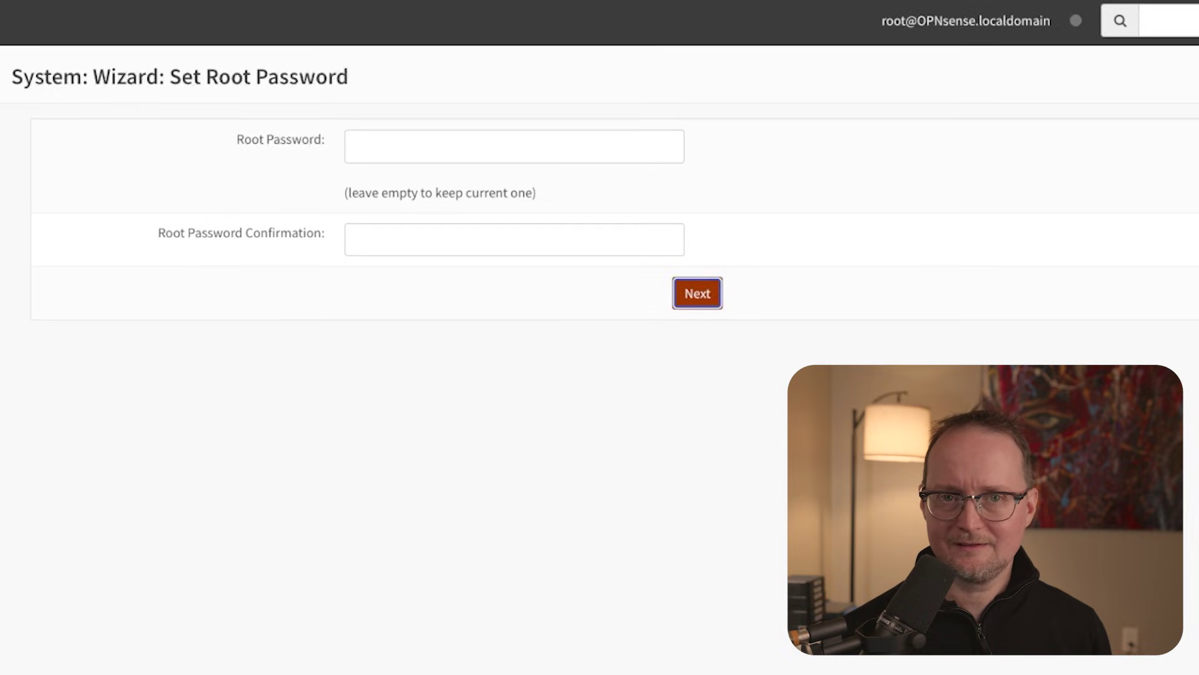
key(Return)
key(Tab)
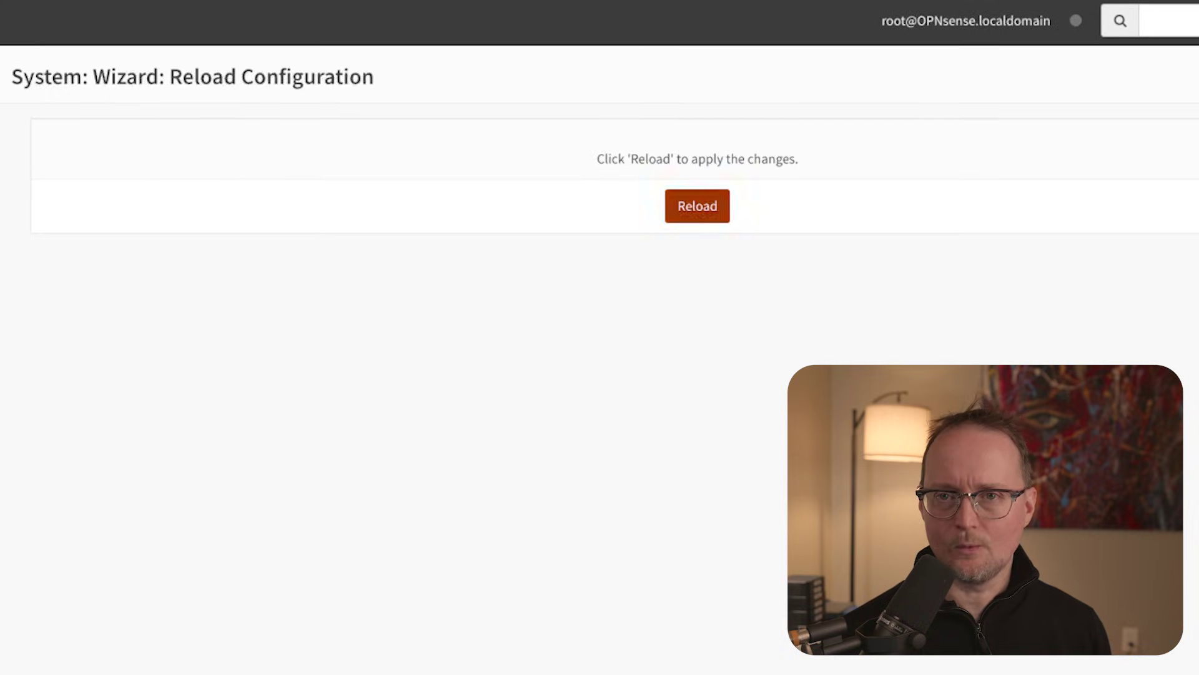
key(Return)
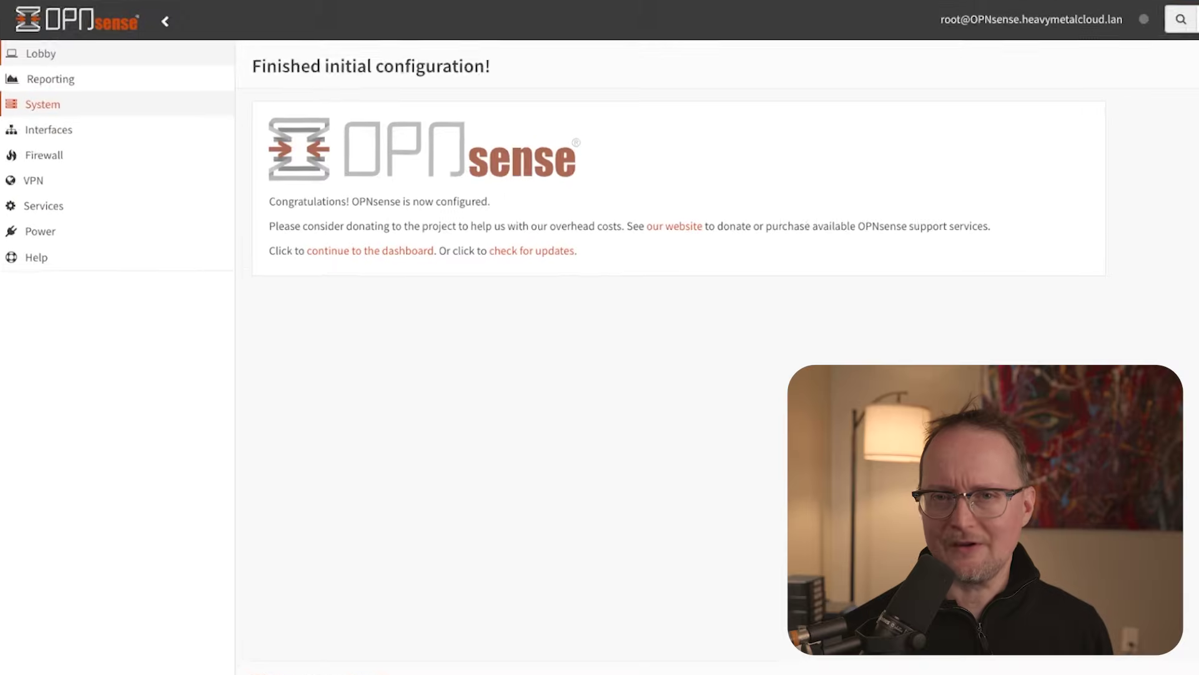
click(64, 193)
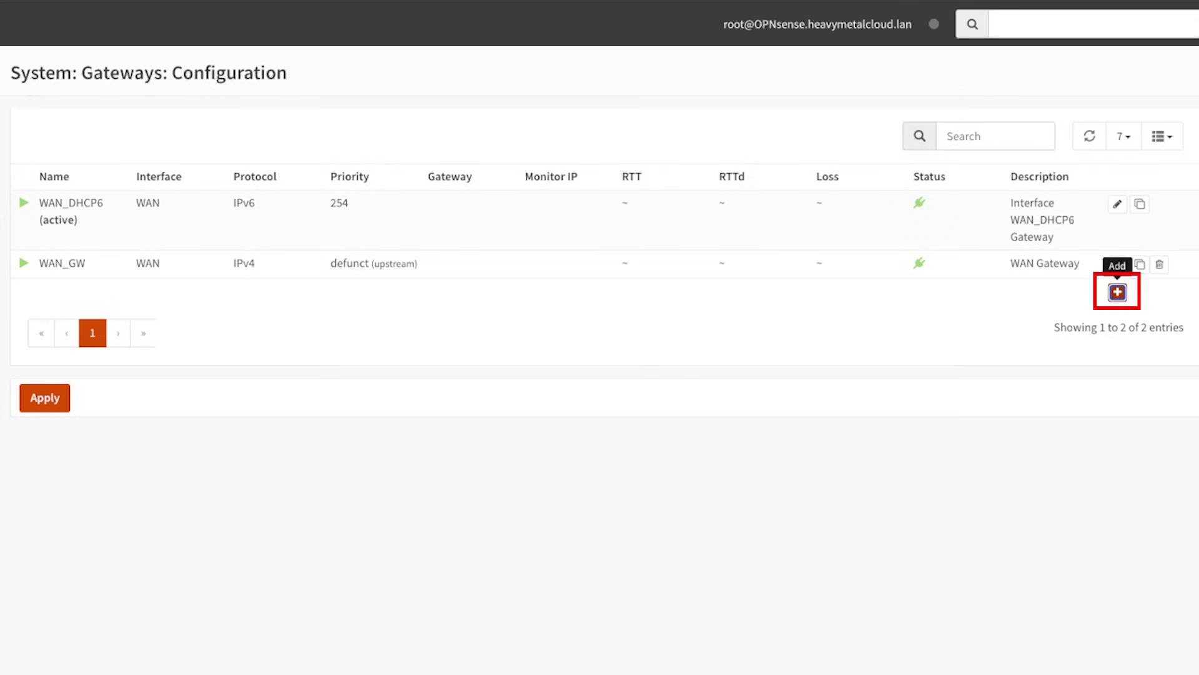
Create gateway lan_gw on LAN at 192.168.3.1, mark it upstream, save and apply
click(1118, 292)
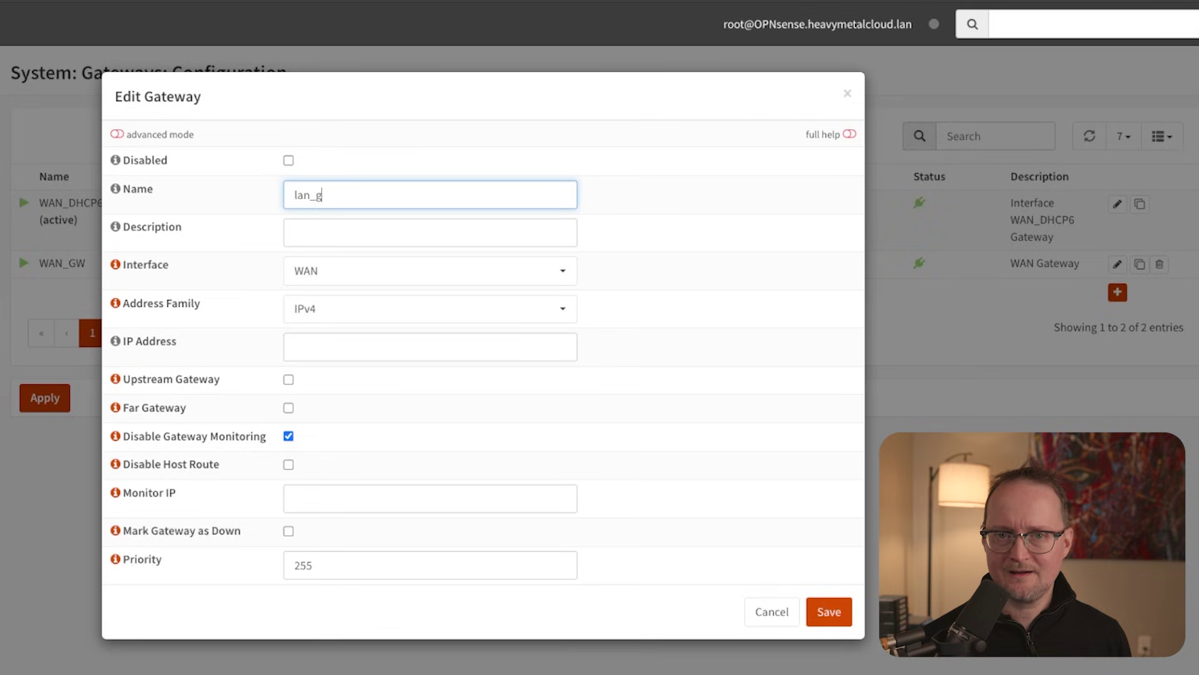
key(Tab)
key(Tab)
key(space)
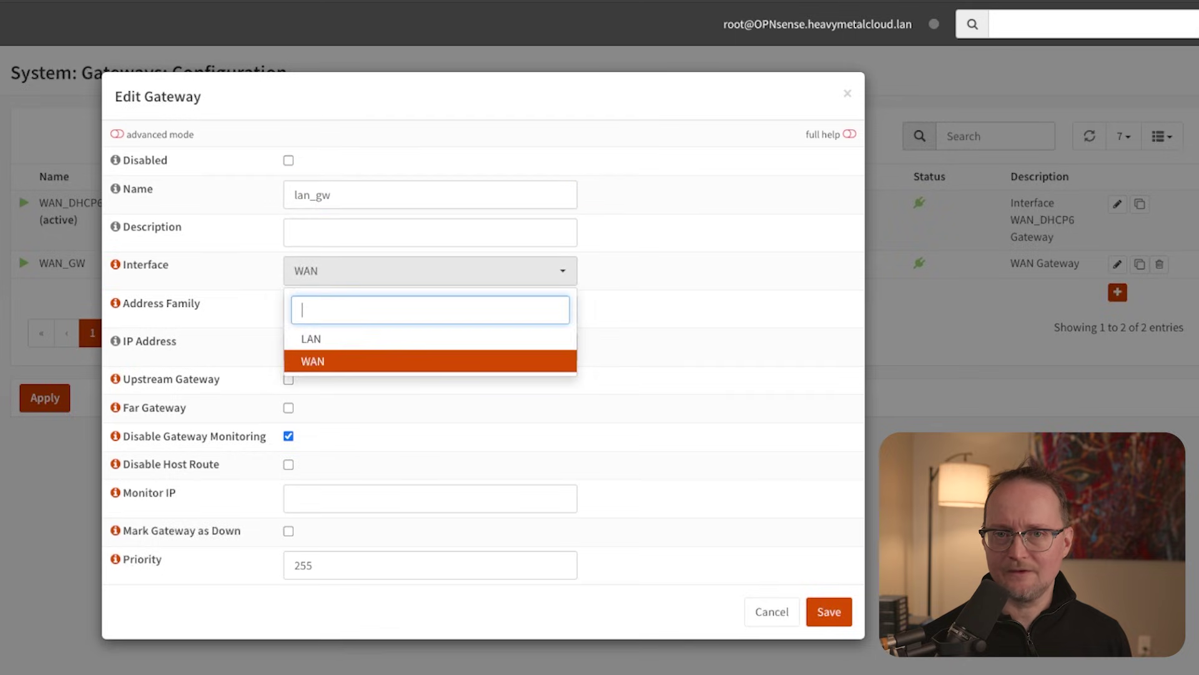
key(Up)
key(Return)
click(430, 347)
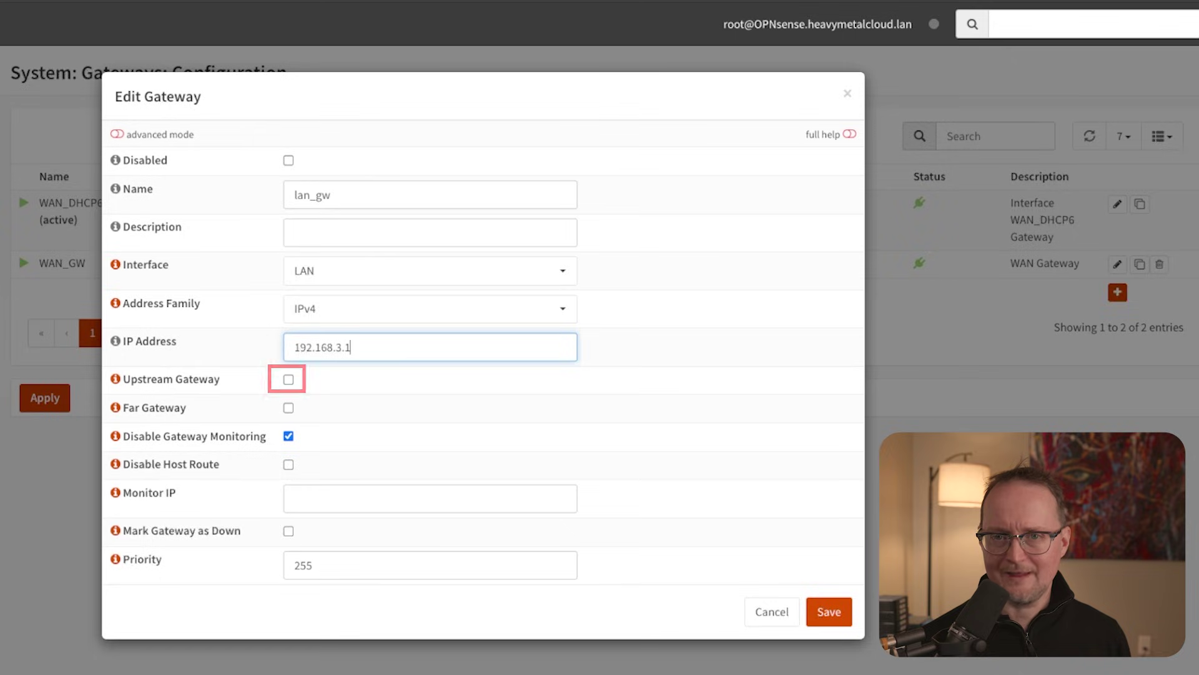
click(288, 379)
click(829, 612)
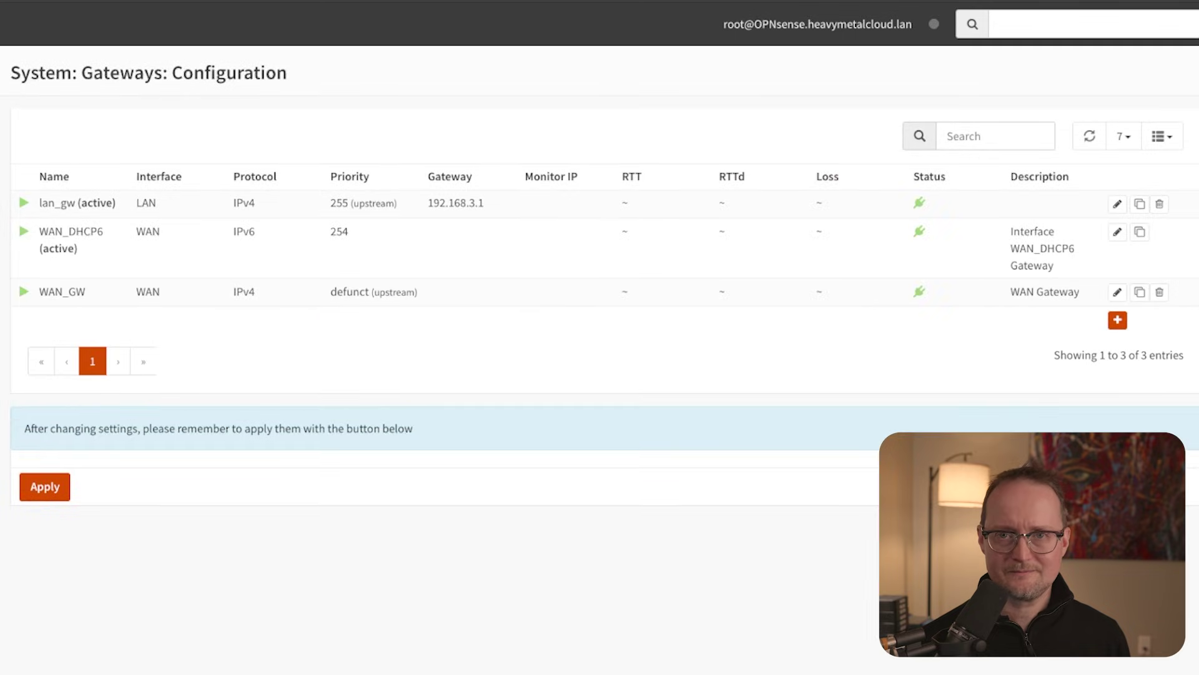
click(44, 486)
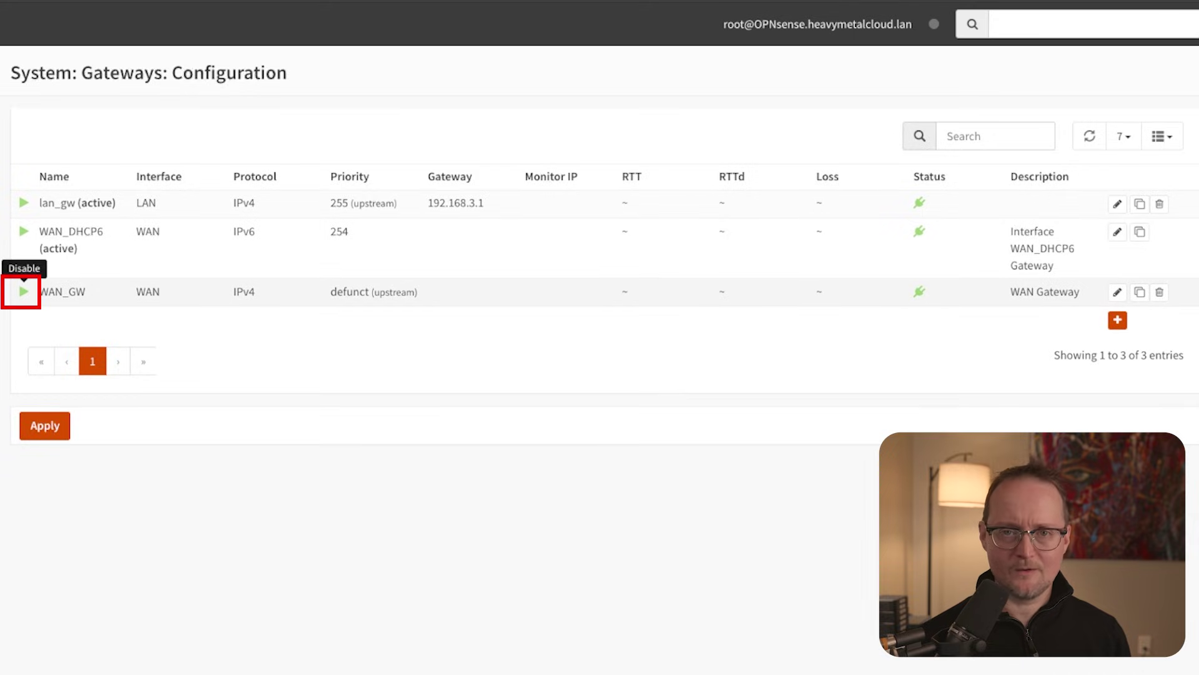
Turn off the WAN_GW gateway in the gateways list and apply the change
click(23, 291)
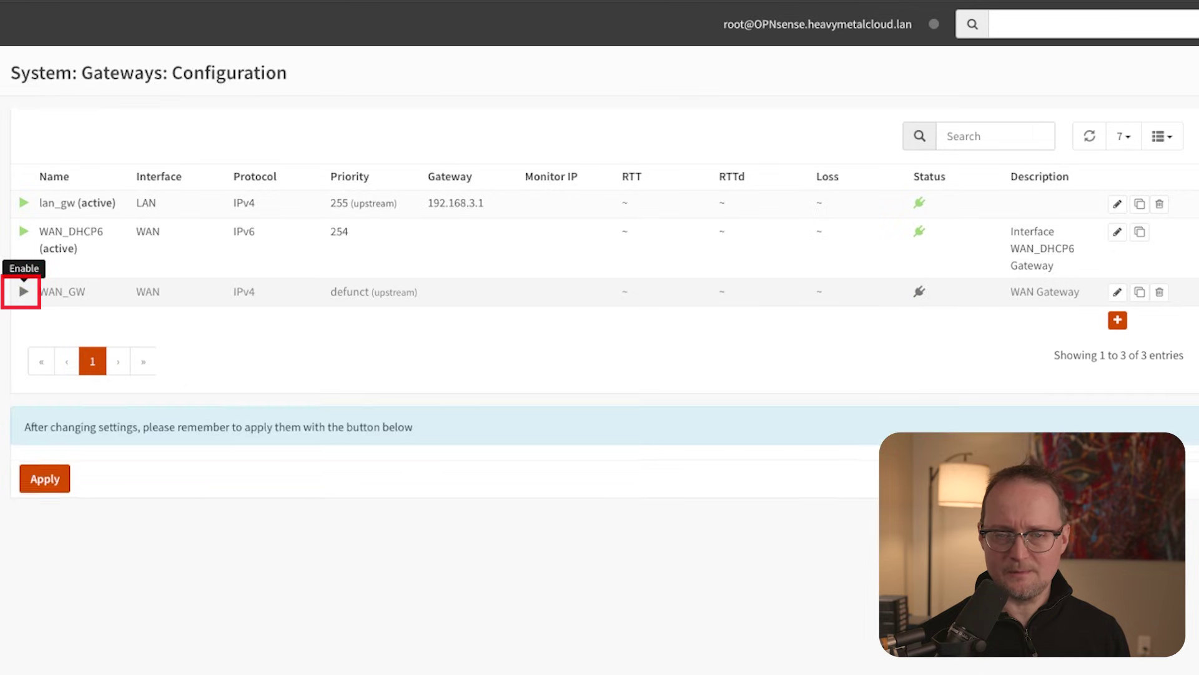
click(45, 486)
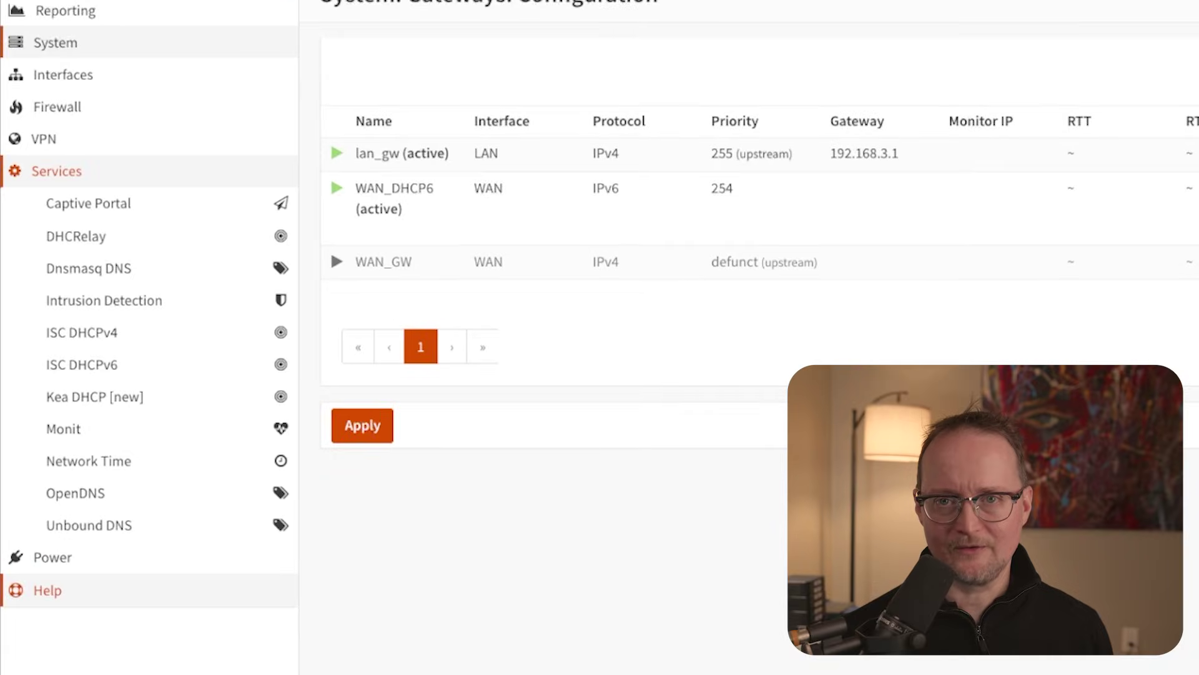
Enable Flush DNS Cache during reload in Unbound DNS General settings and apply
click(89, 525)
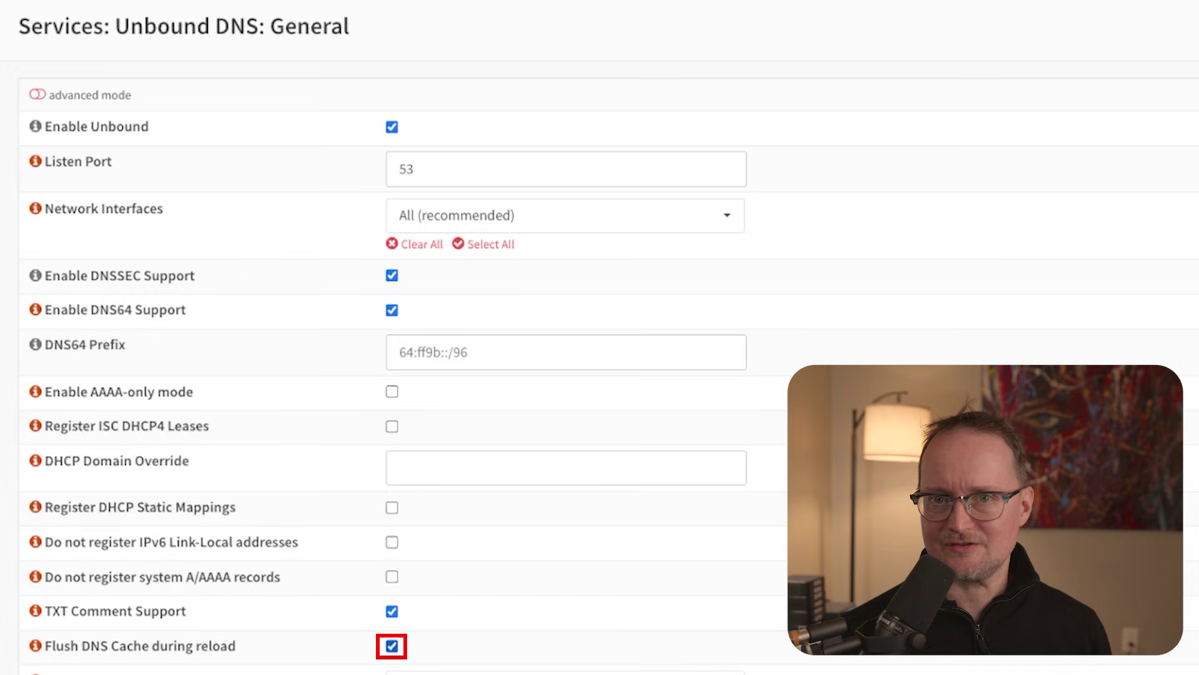
scroll(599, 338, down, 2)
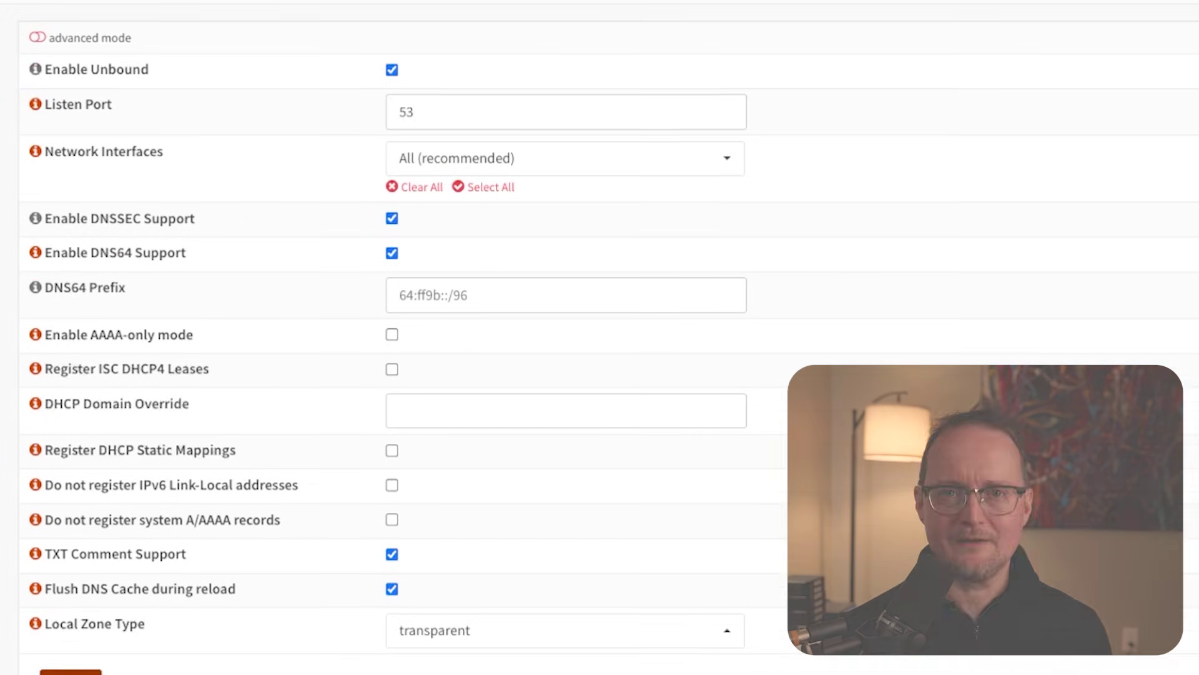
click(70, 620)
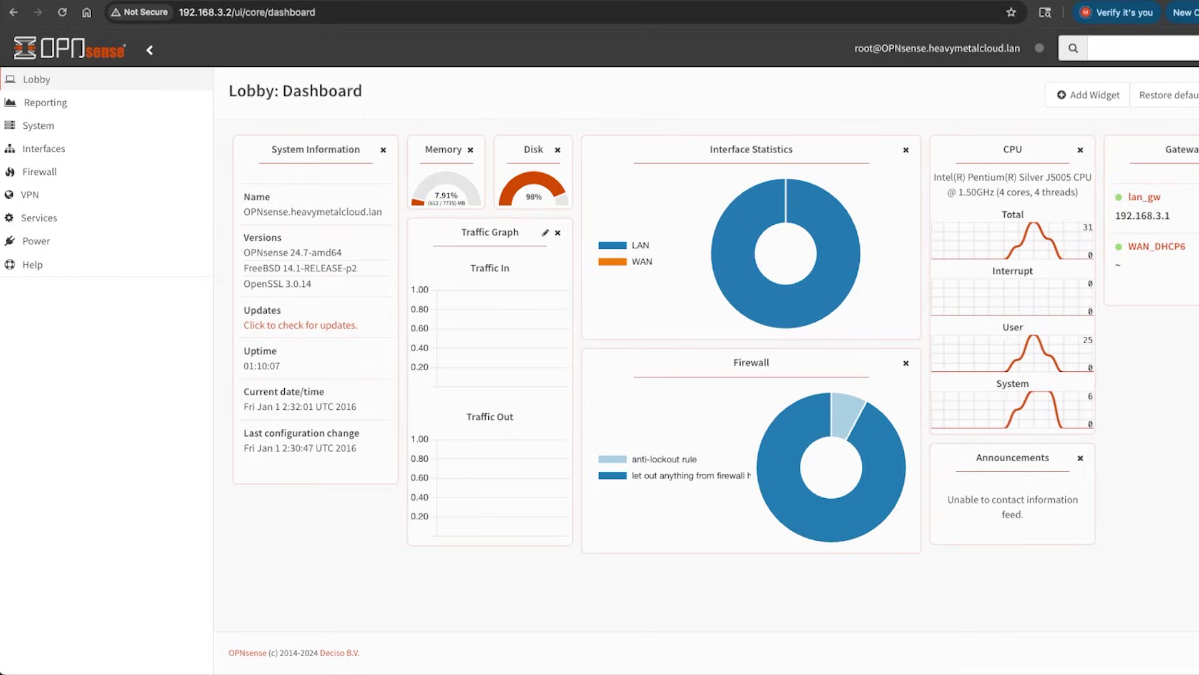
Navigate to the System > Settings > General page
click(38, 125)
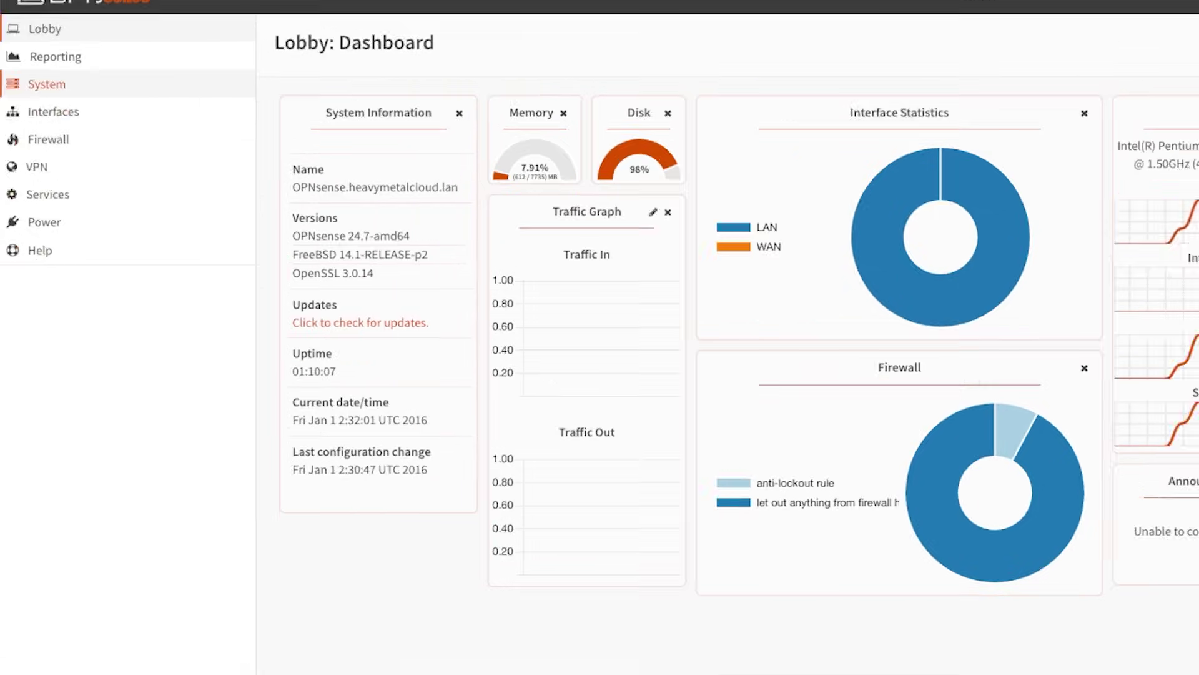
click(71, 268)
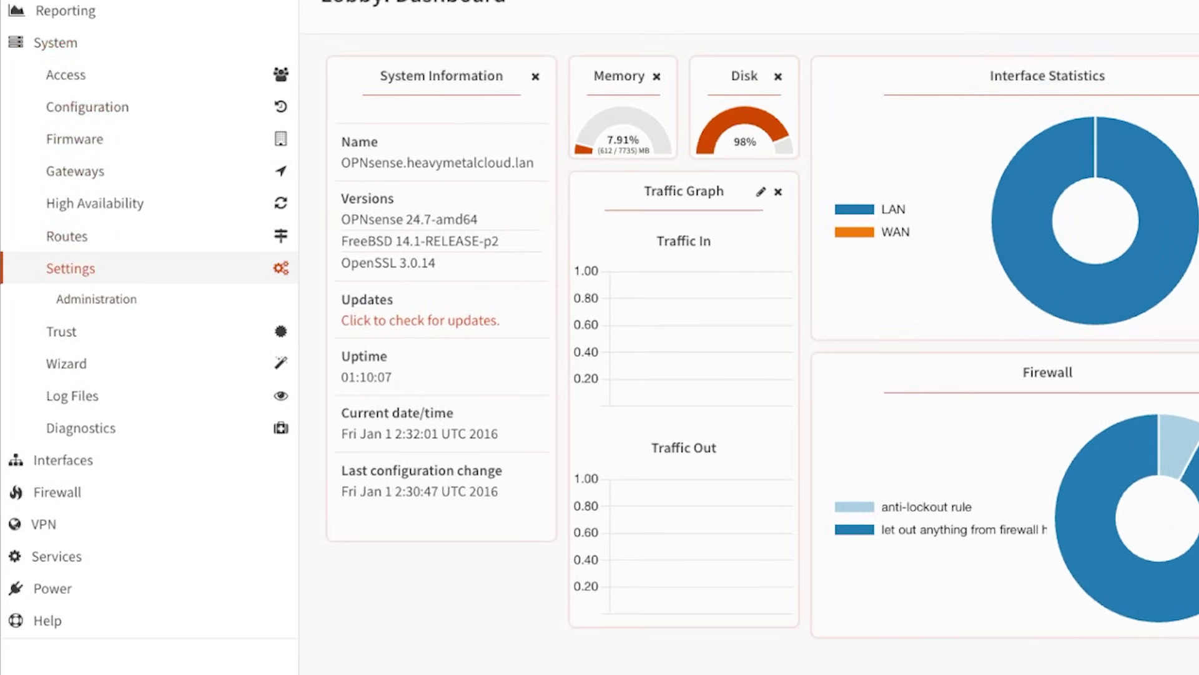
click(78, 359)
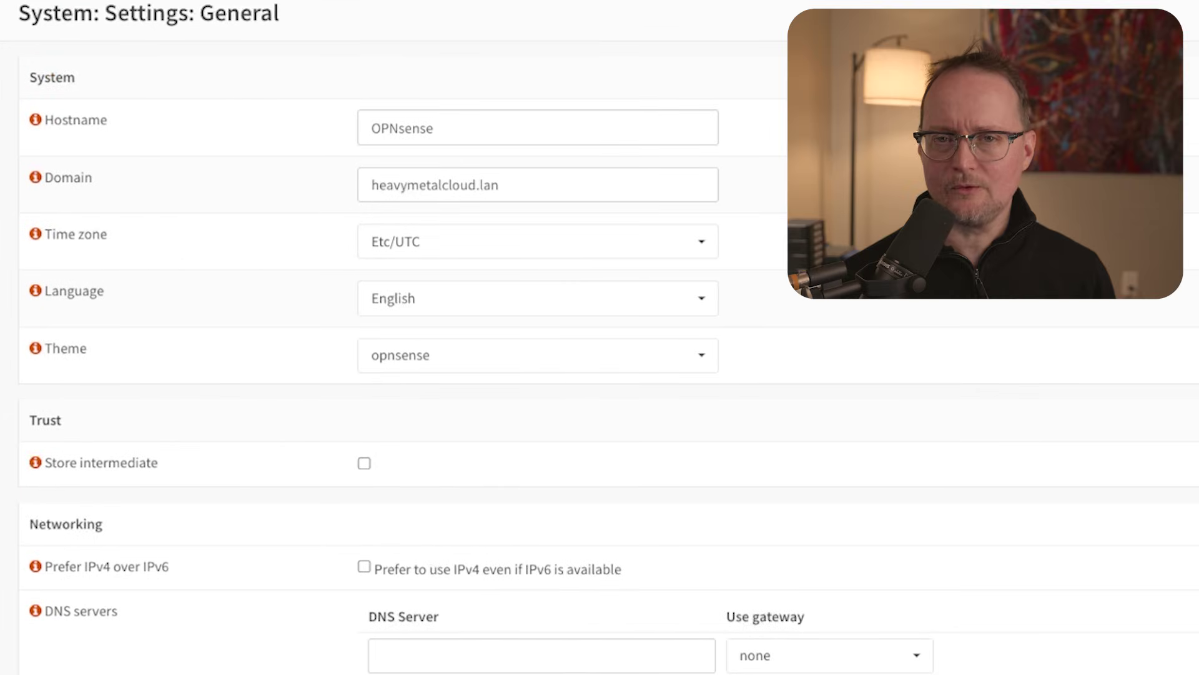
Set the first DNS server to 8.8.8.8, routed through the lan_gw gateway
scroll(600, 375, down, 2)
click(542, 506)
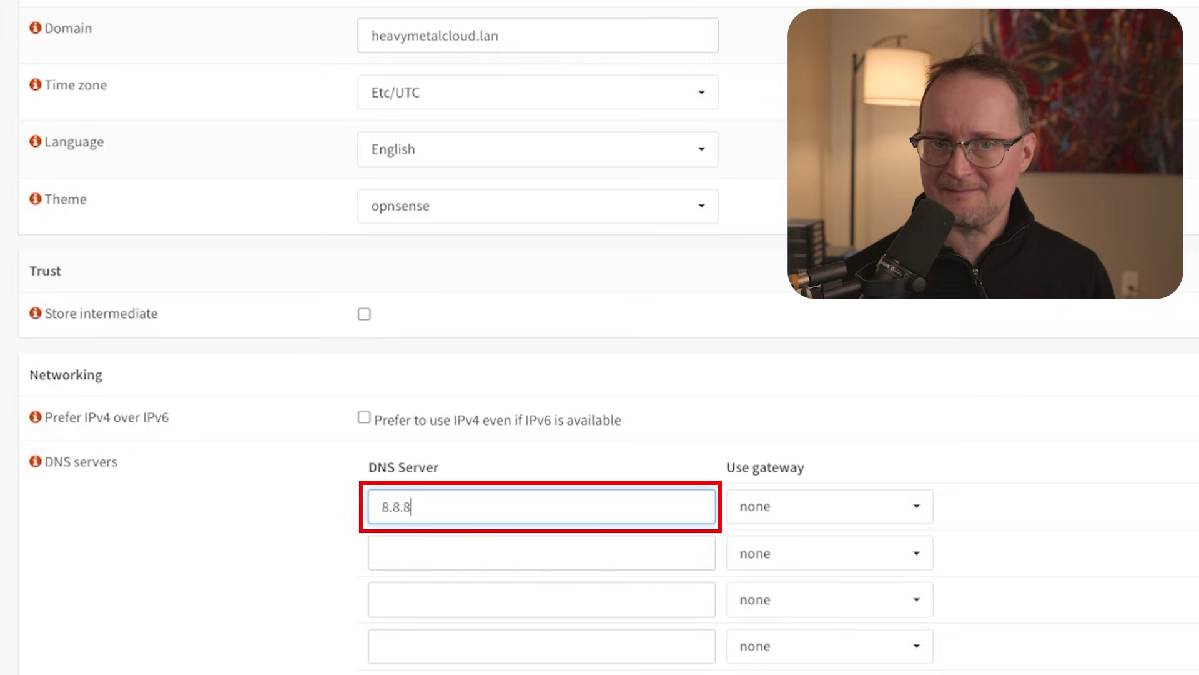
click(830, 506)
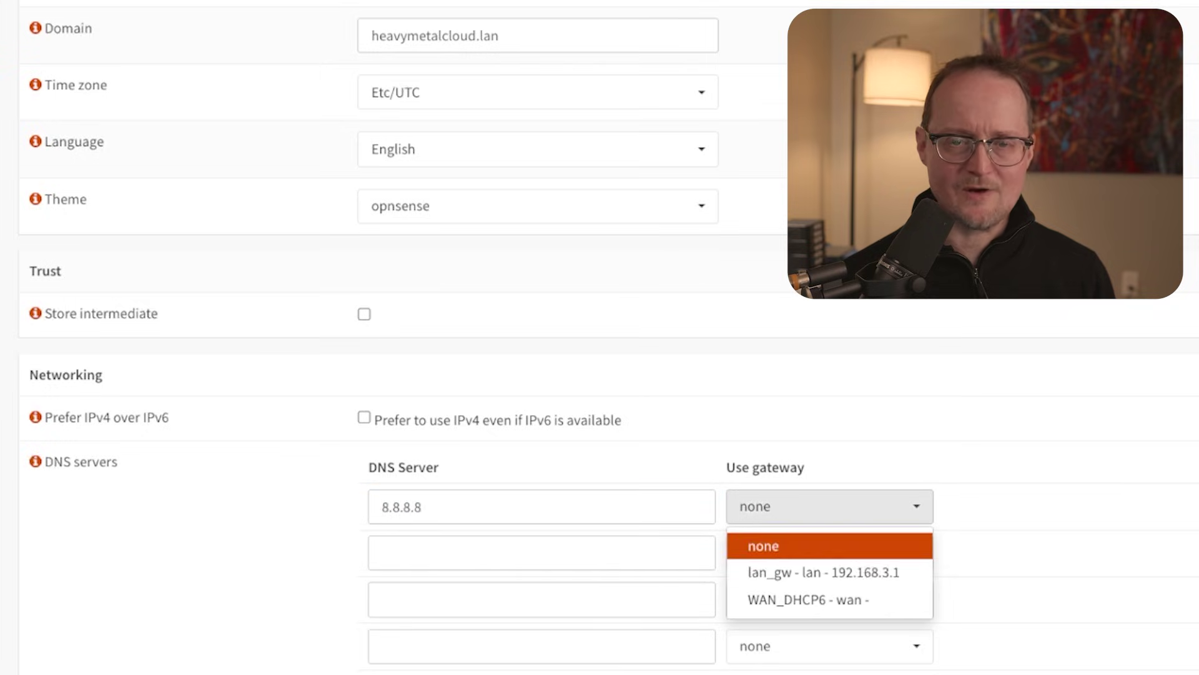
click(818, 571)
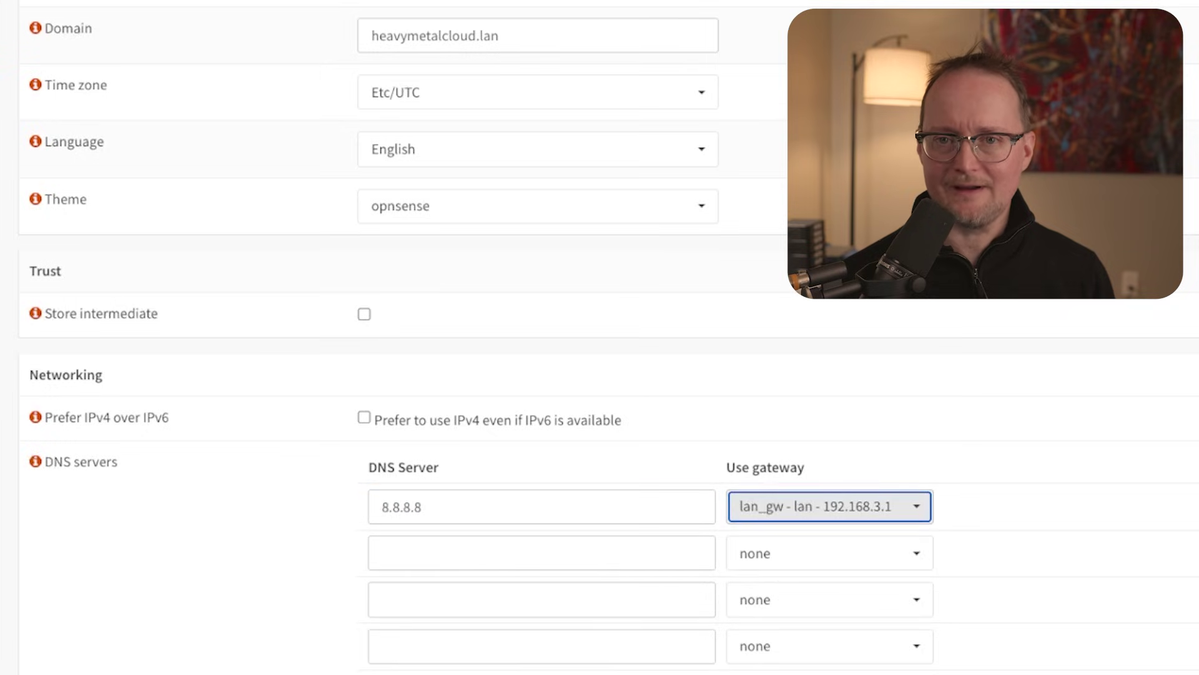
Save the general settings and go to the Unbound DNS Overrides page
scroll(600, 338, down, 9)
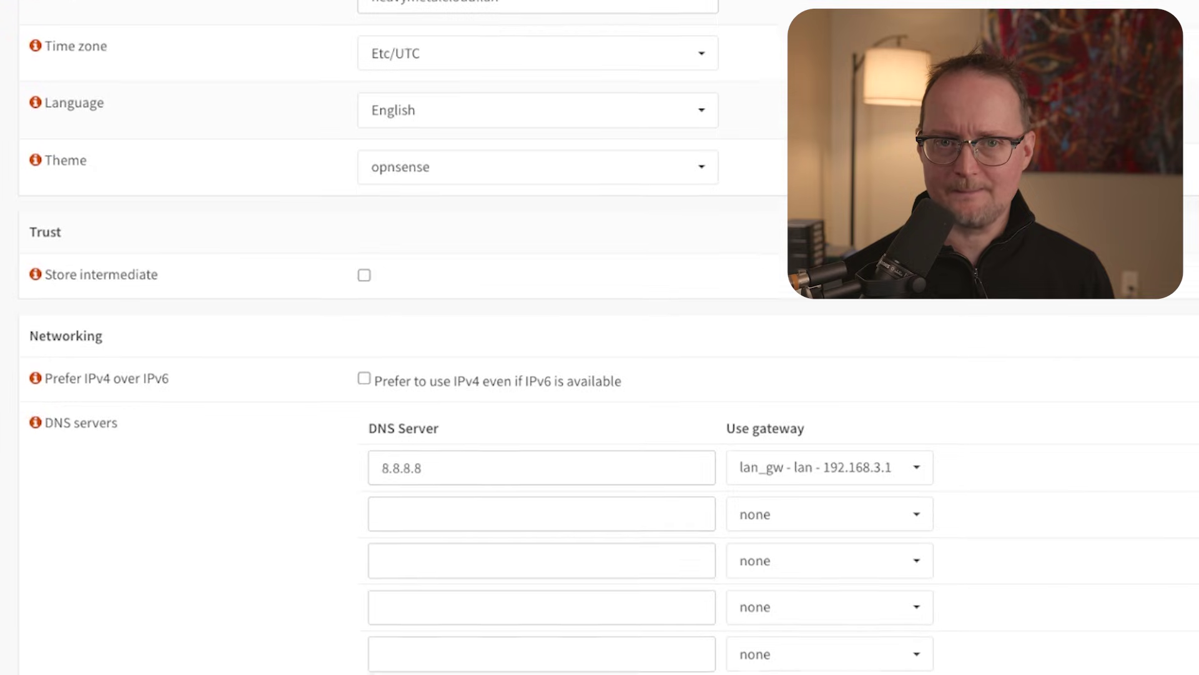
scroll(600, 337, down, 1)
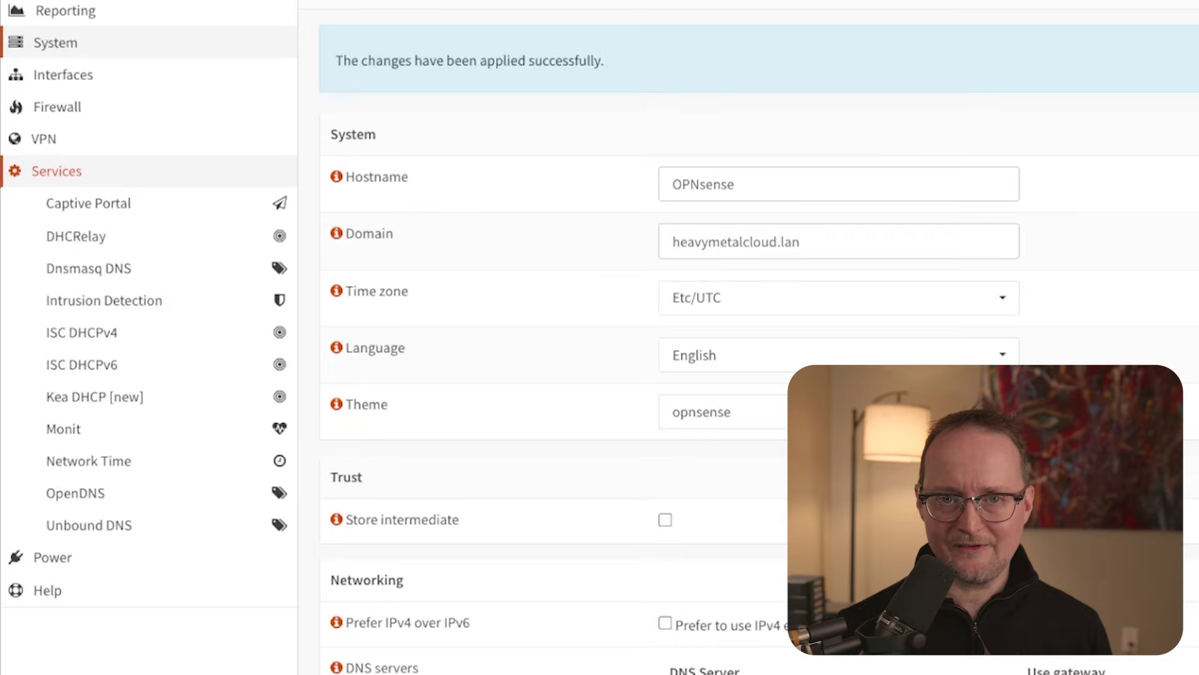
click(89, 525)
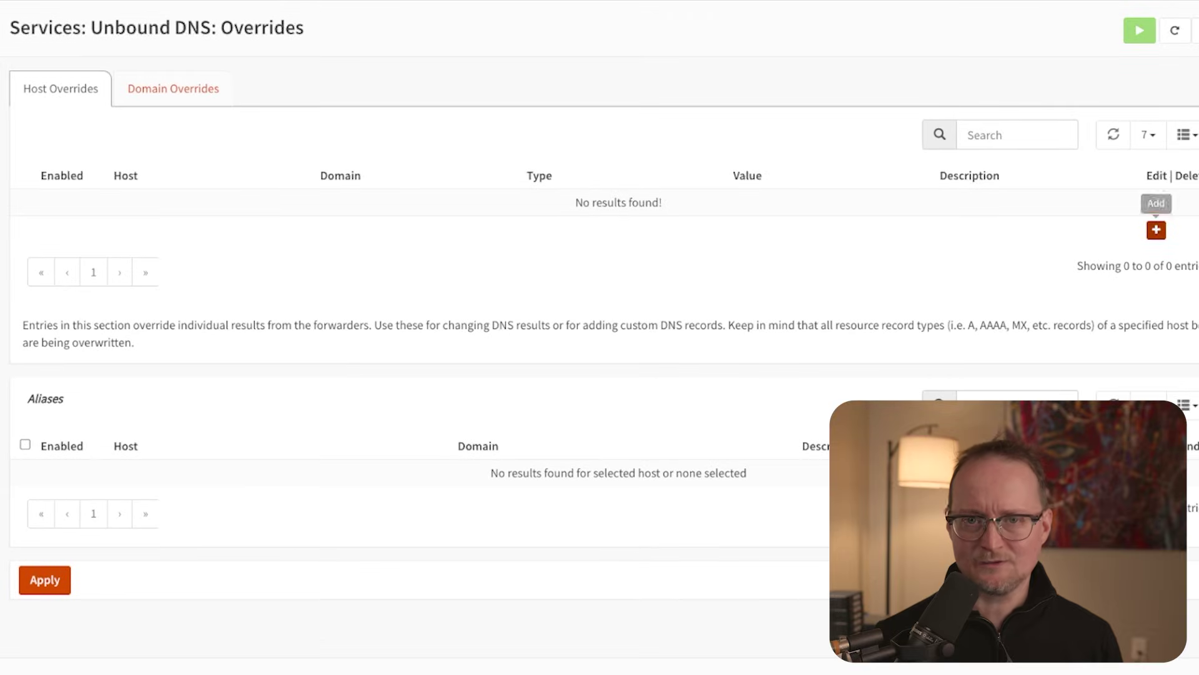
Save a host override opnsense.heavymetalcloud.lan at 192.168.3.2, then advance the slide
click(1156, 230)
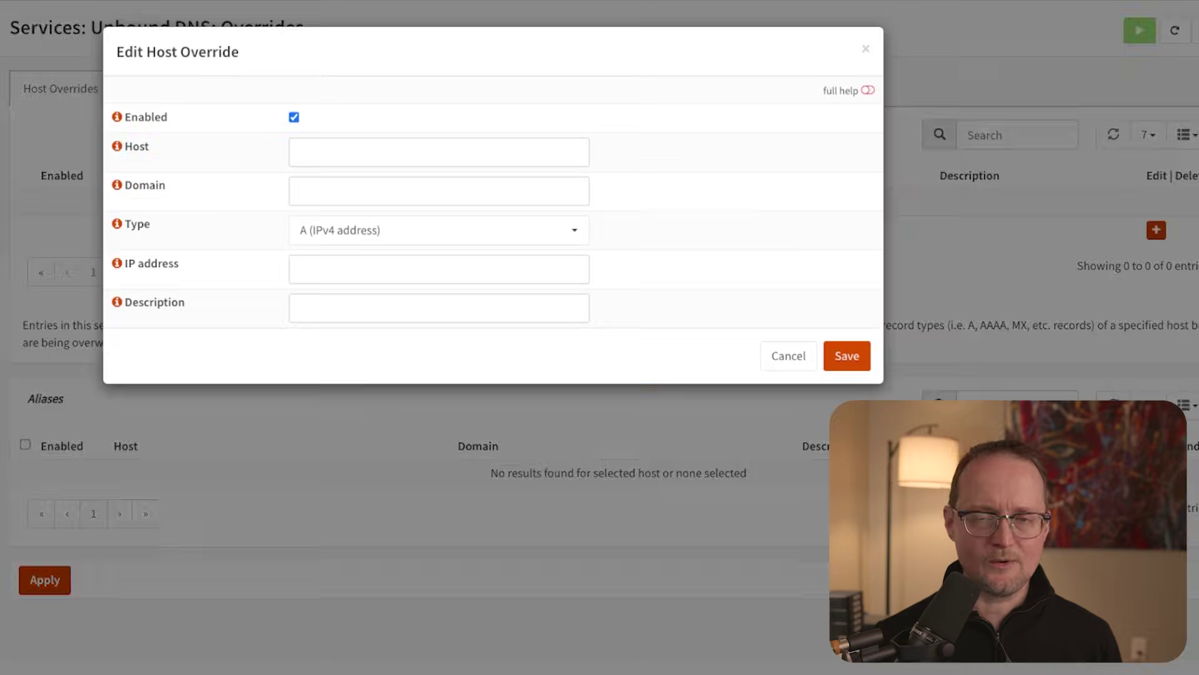
click(439, 152)
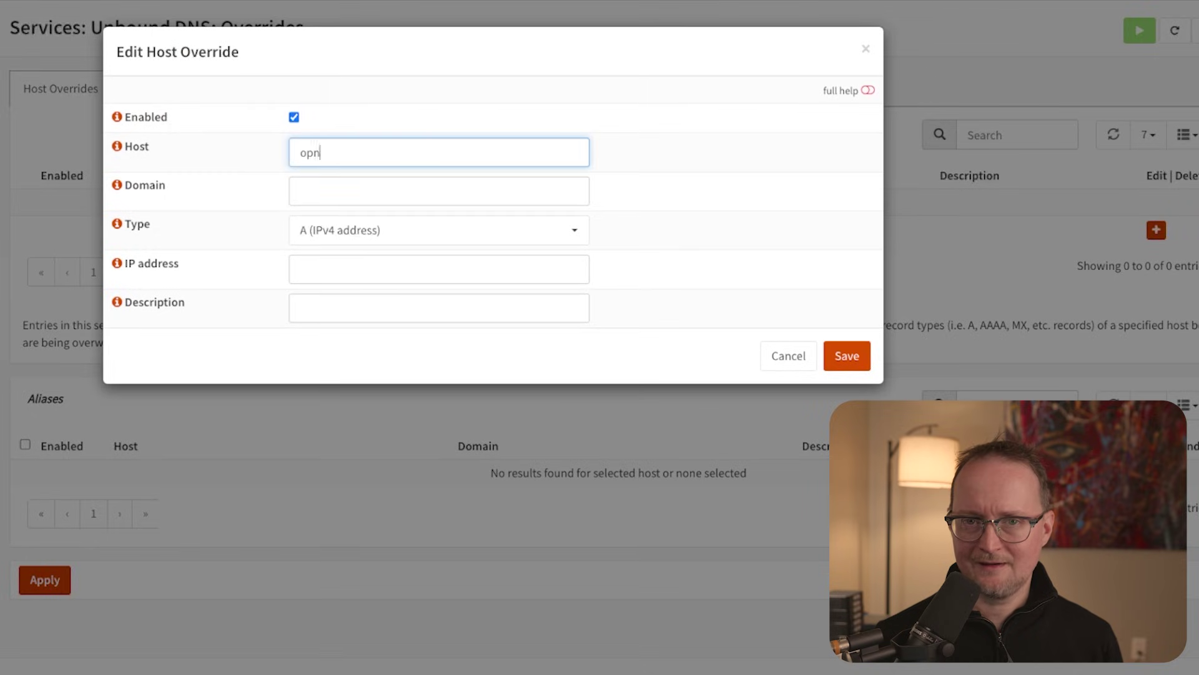
click(438, 191)
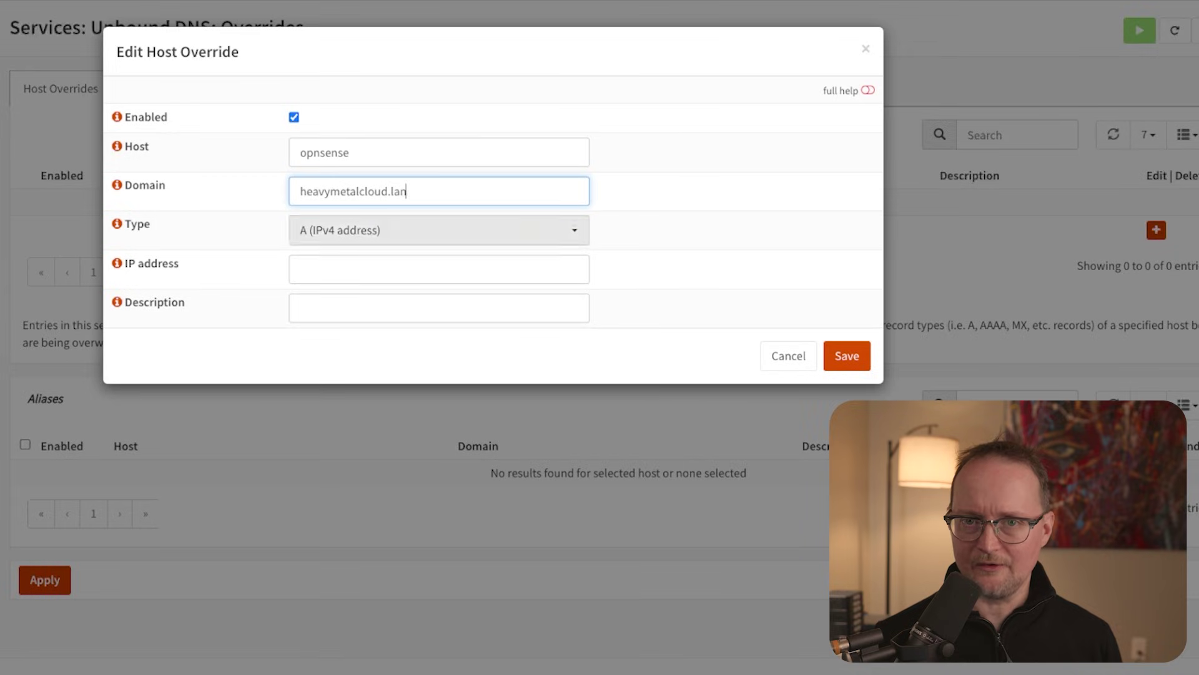
click(438, 269)
text(192.168.3.2)
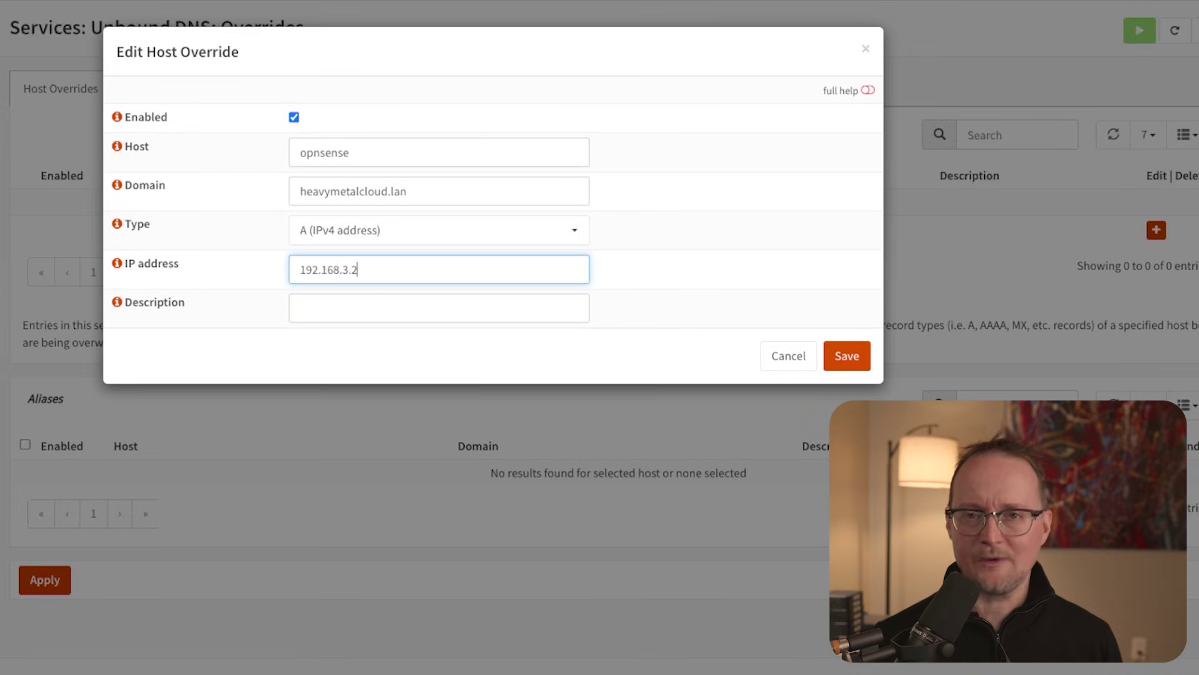
click(847, 355)
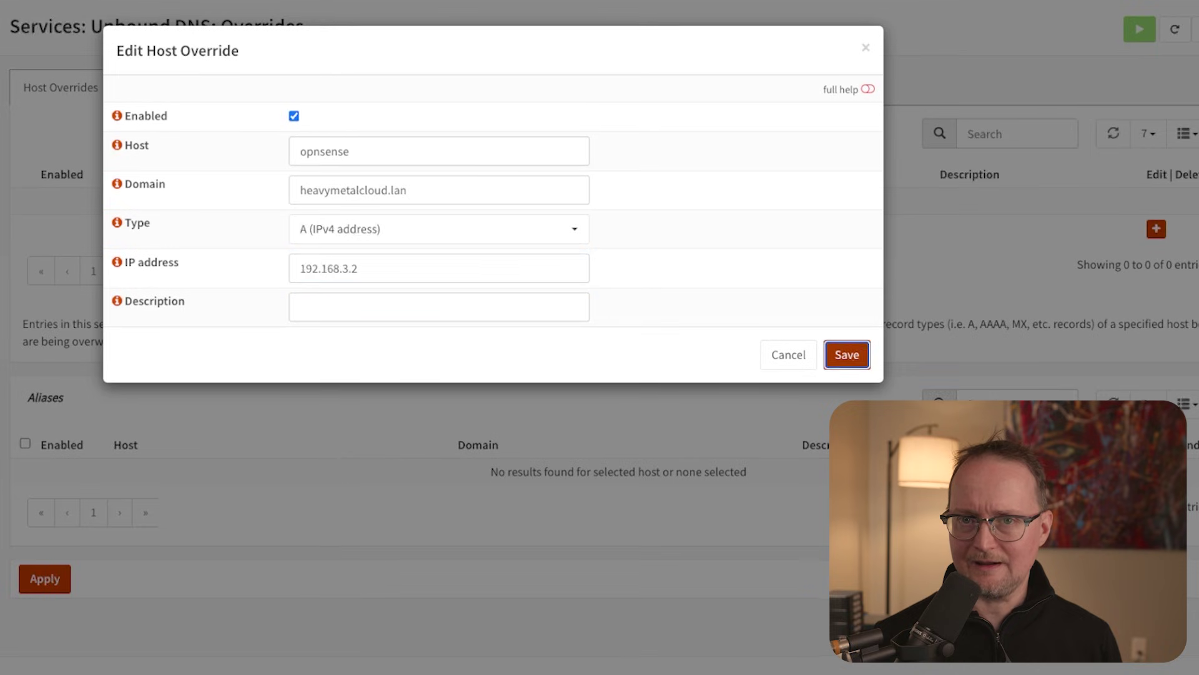
scroll(600, 338, down, 2)
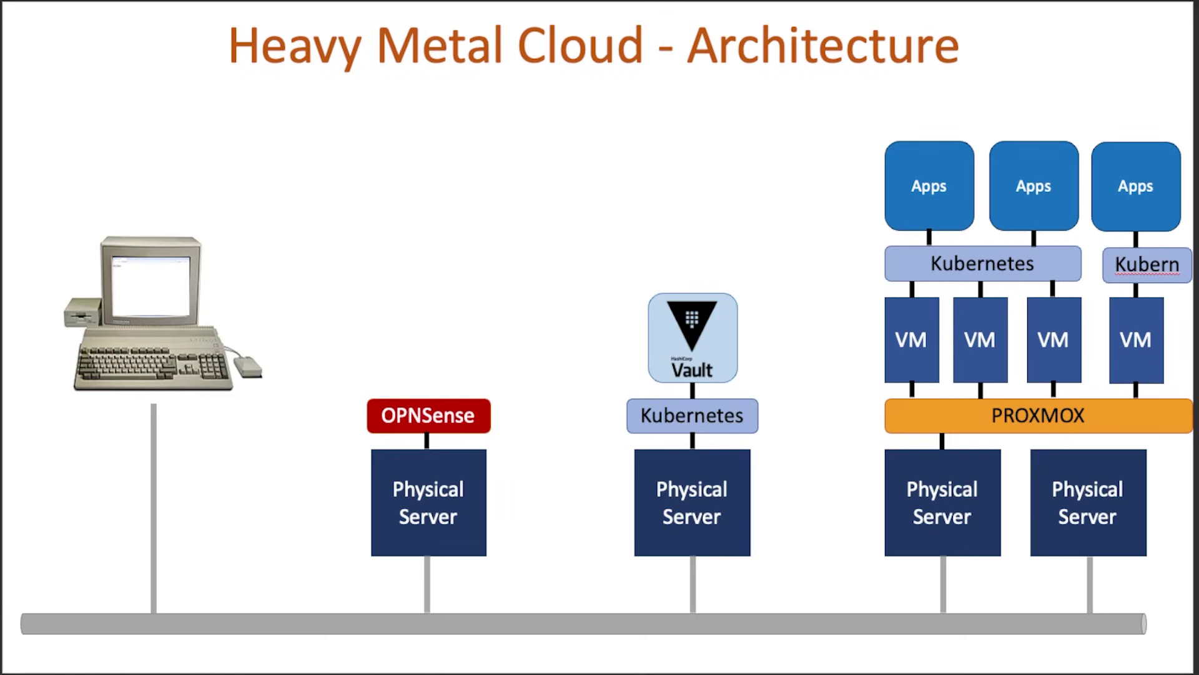
key(Right)
key(Right)
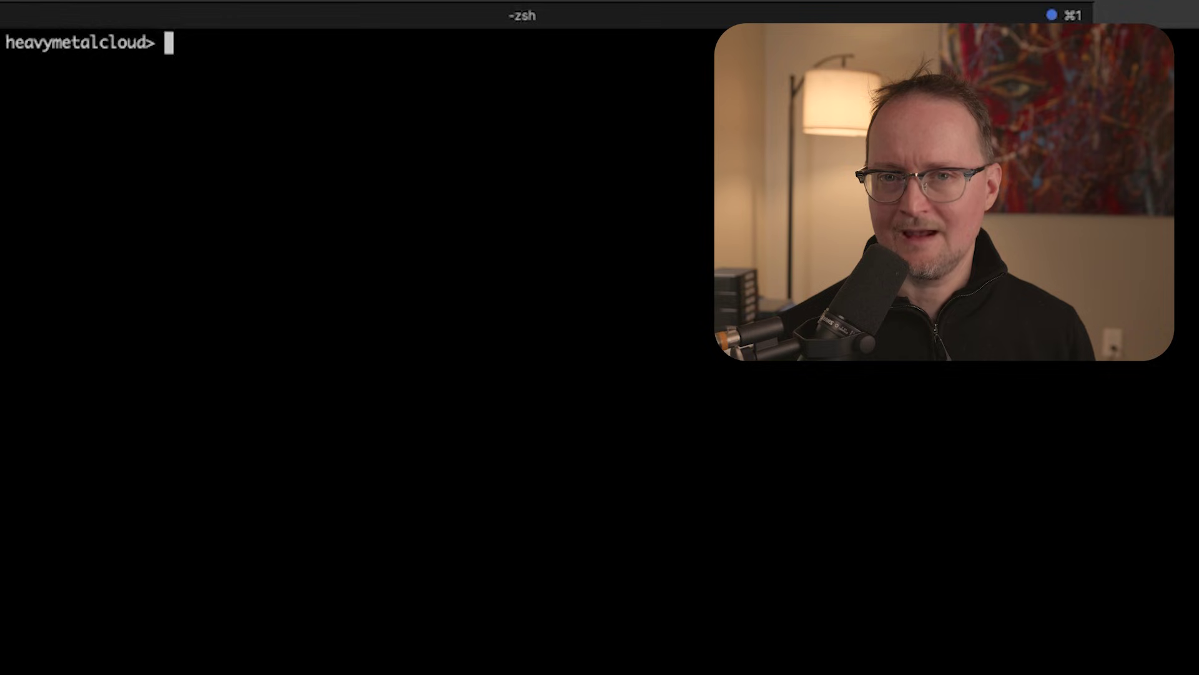
Start interactive nslookup and set its server to 192.168.3.2
text(nslookup)
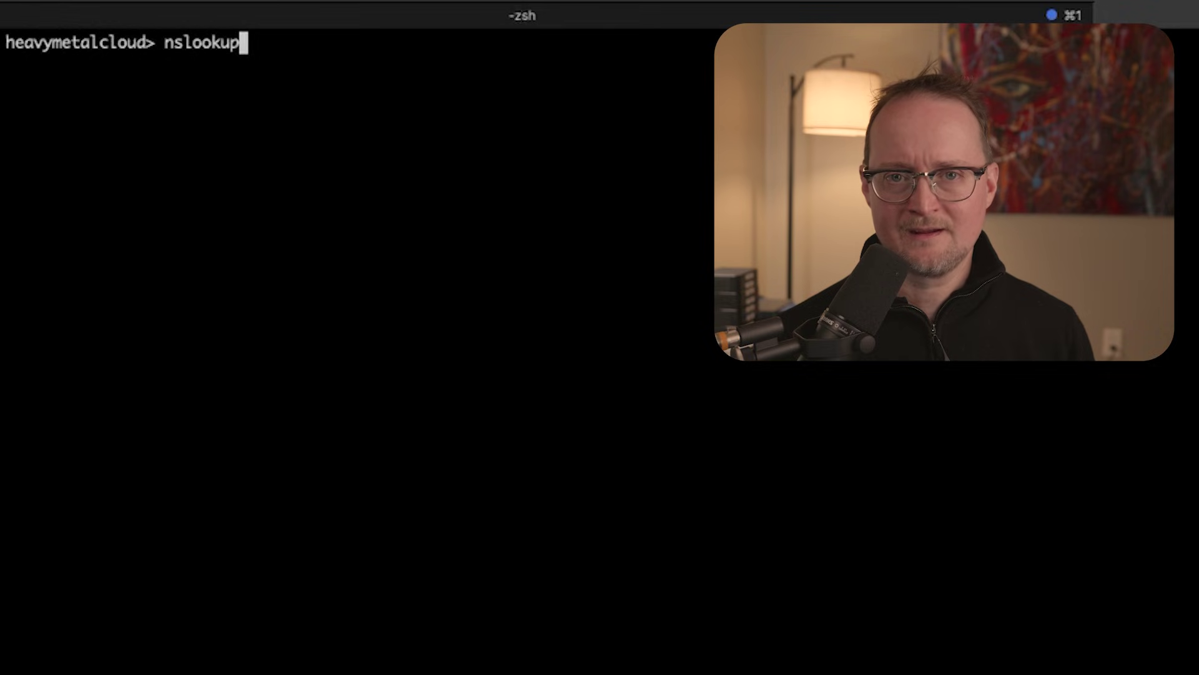
key(Return)
text(server)
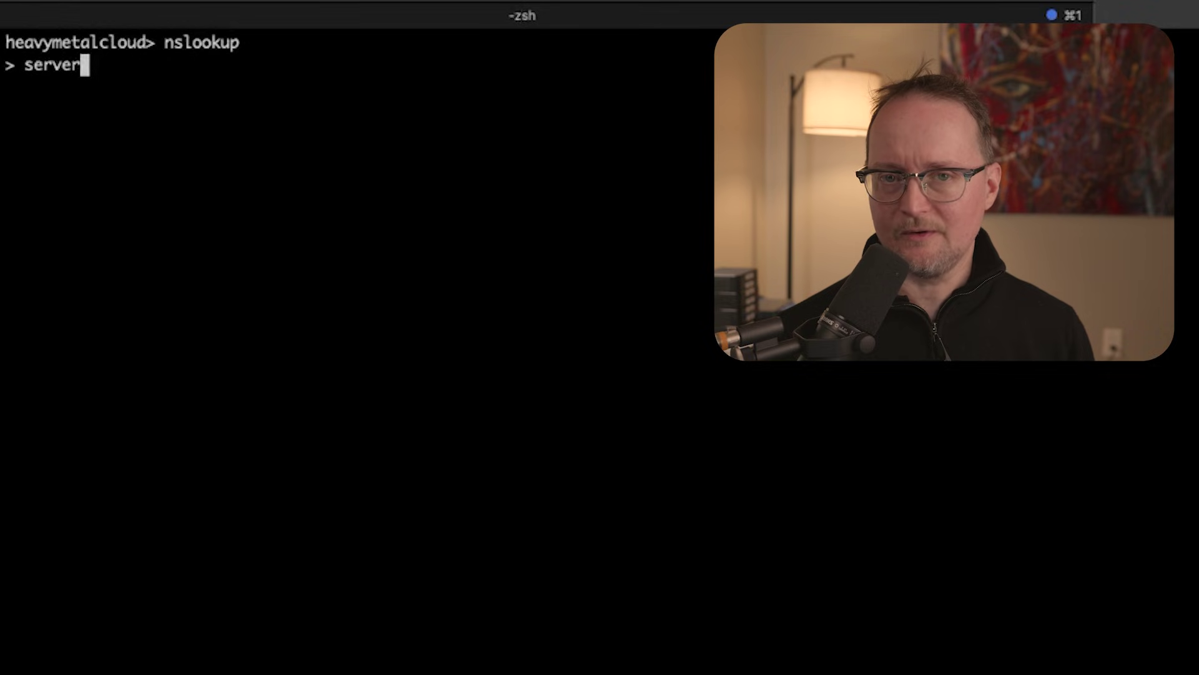
text( 192.168.3.2)
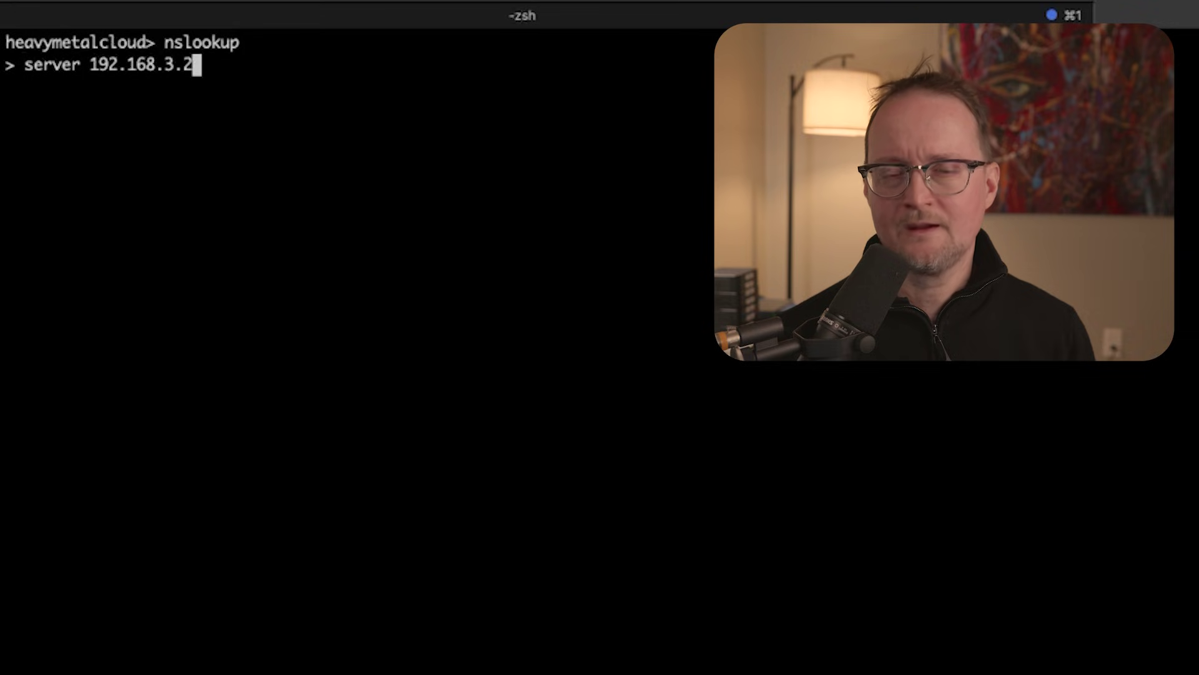
key(Return)
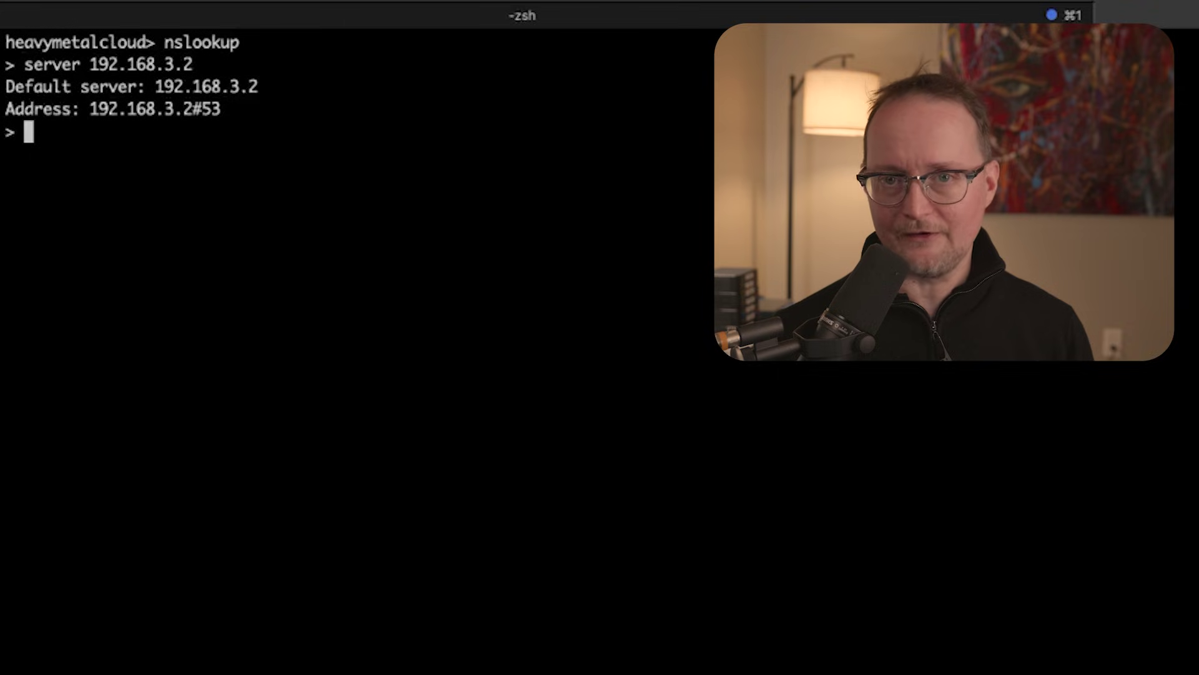
Look up opnsense.heavymetalcloud.lan and google.com
text(op)
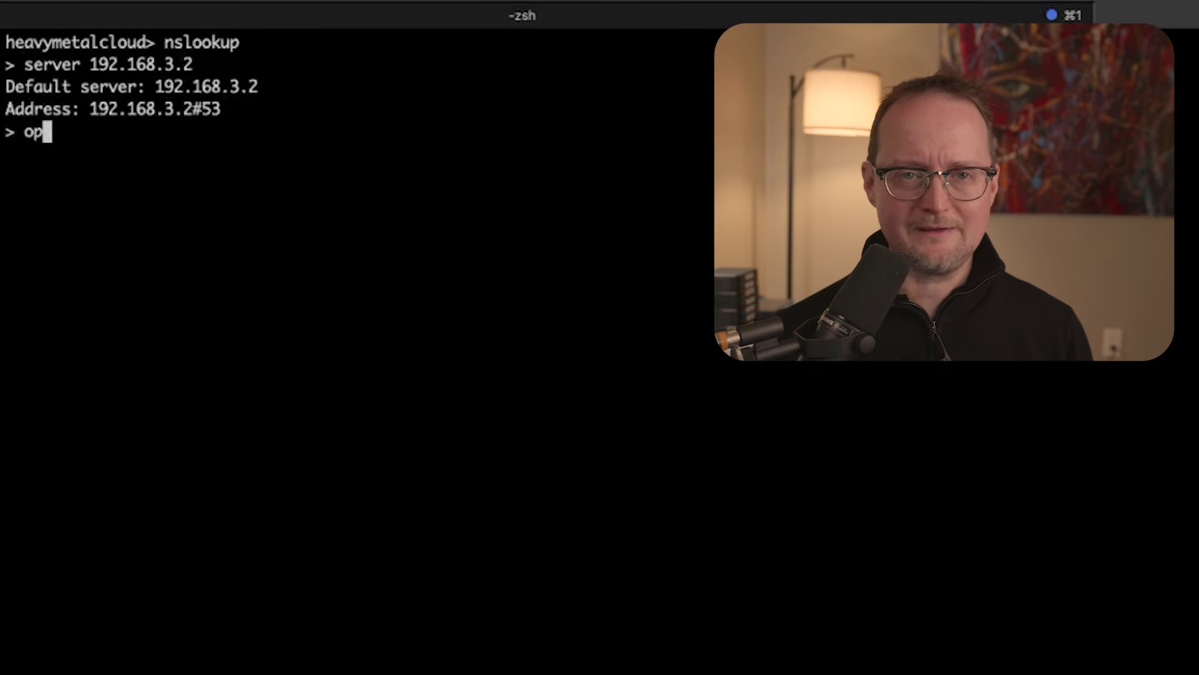
text(nsense.he)
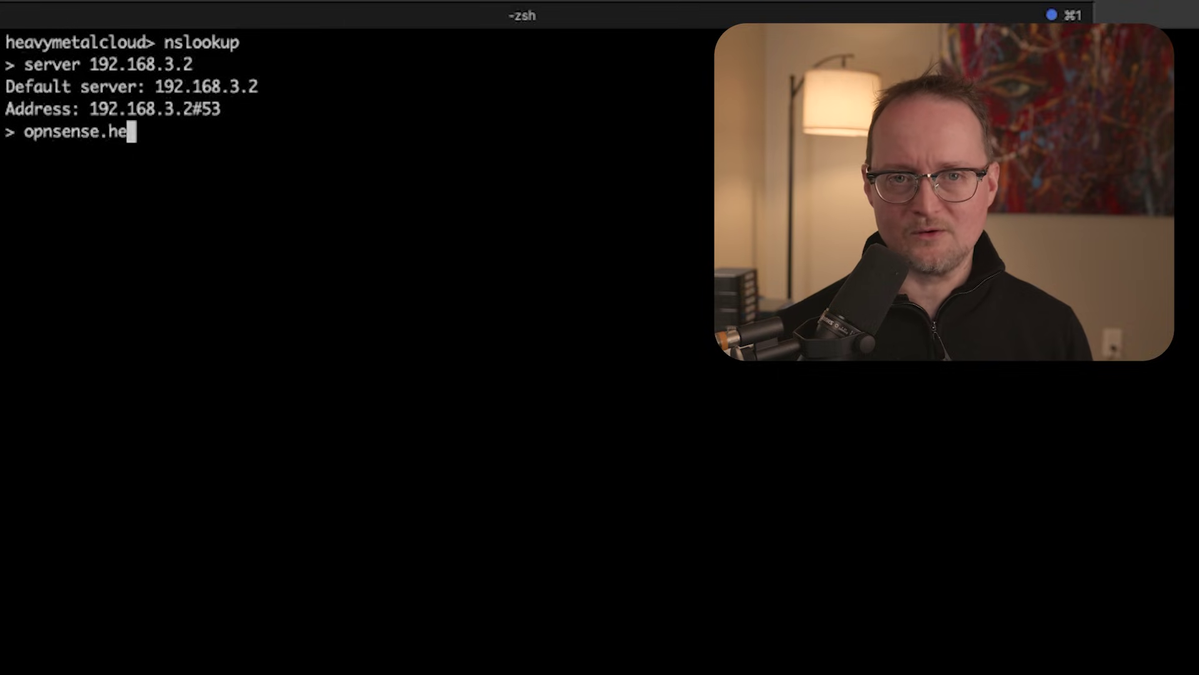
text(avymetalcloud.lan)
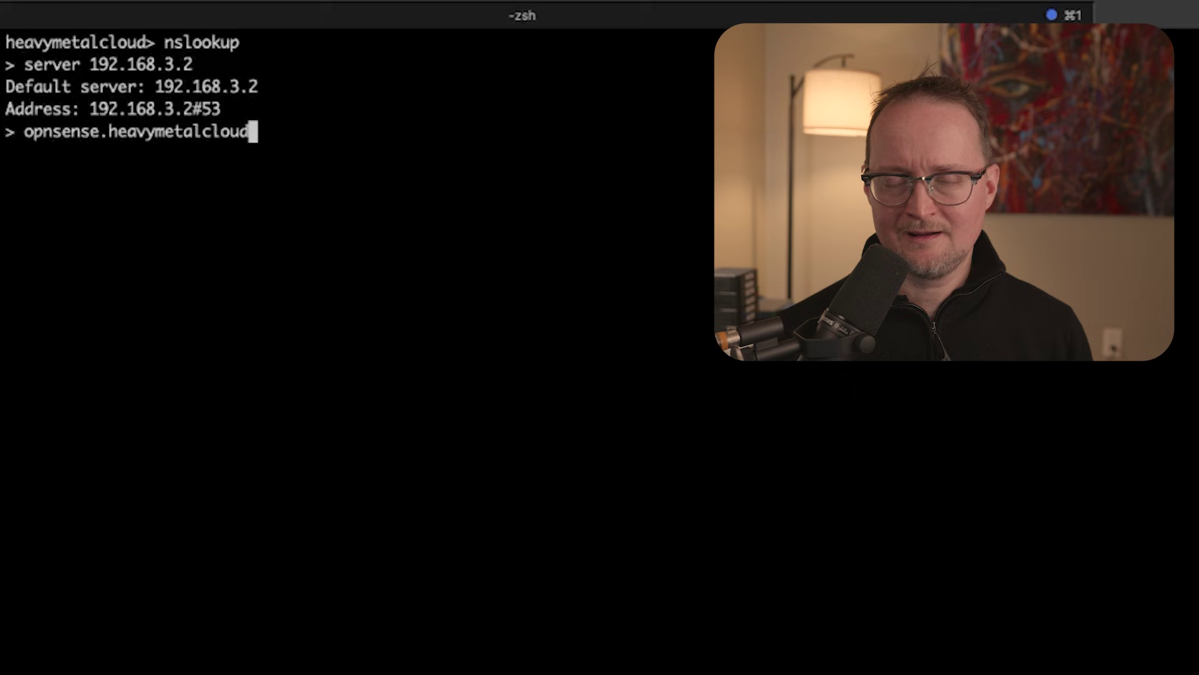
key(Return)
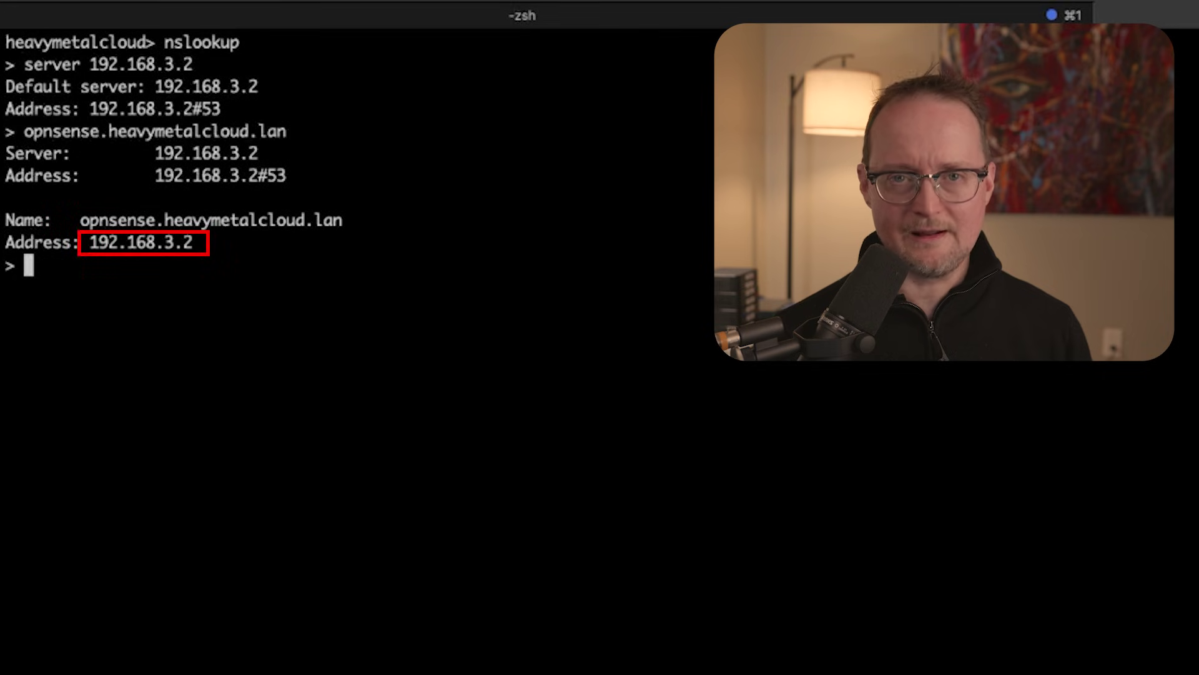
text(googlec)
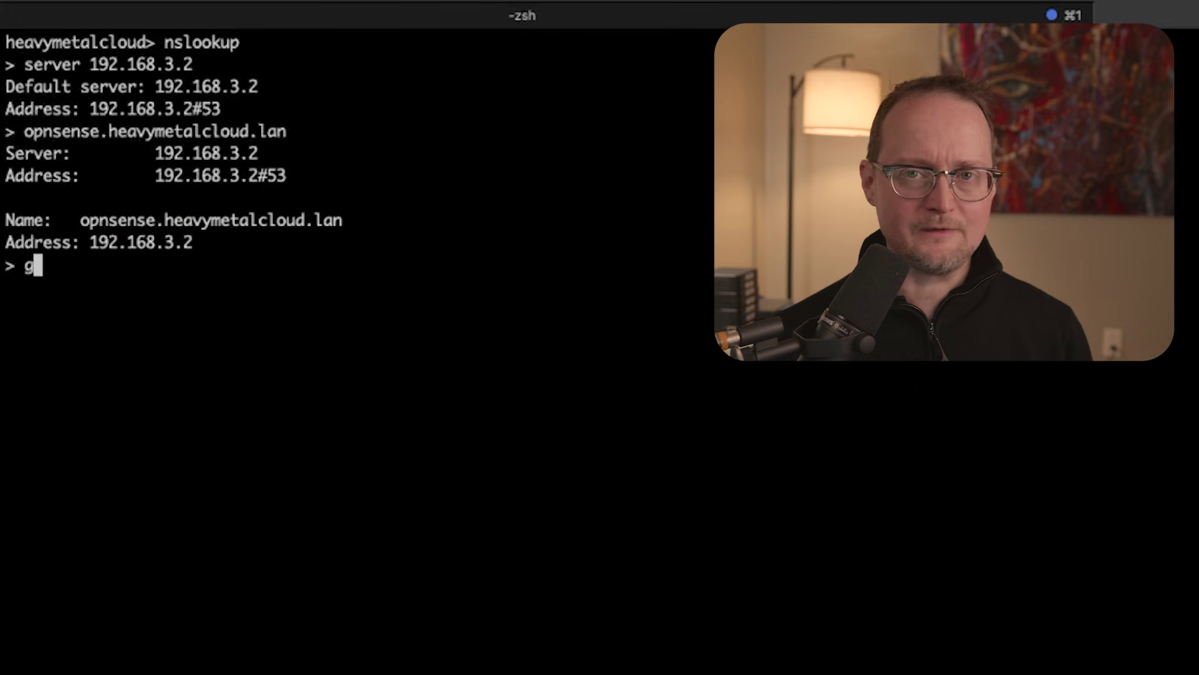
key(BackSpace)
text(.com)
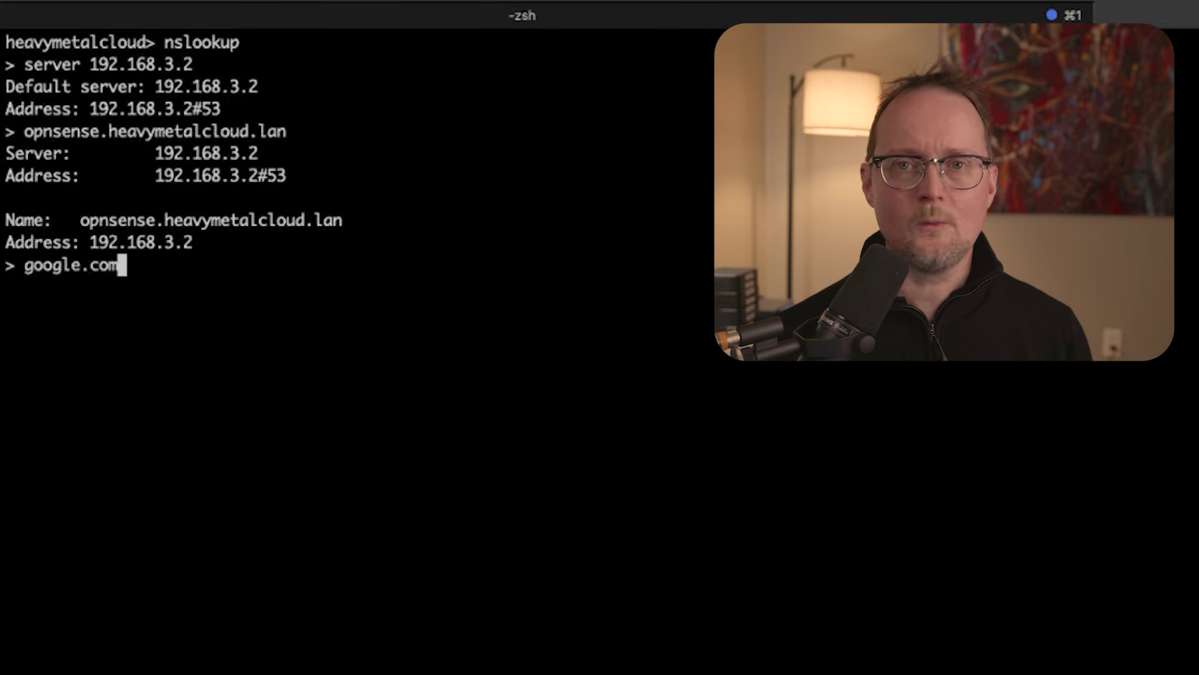
key(Return)
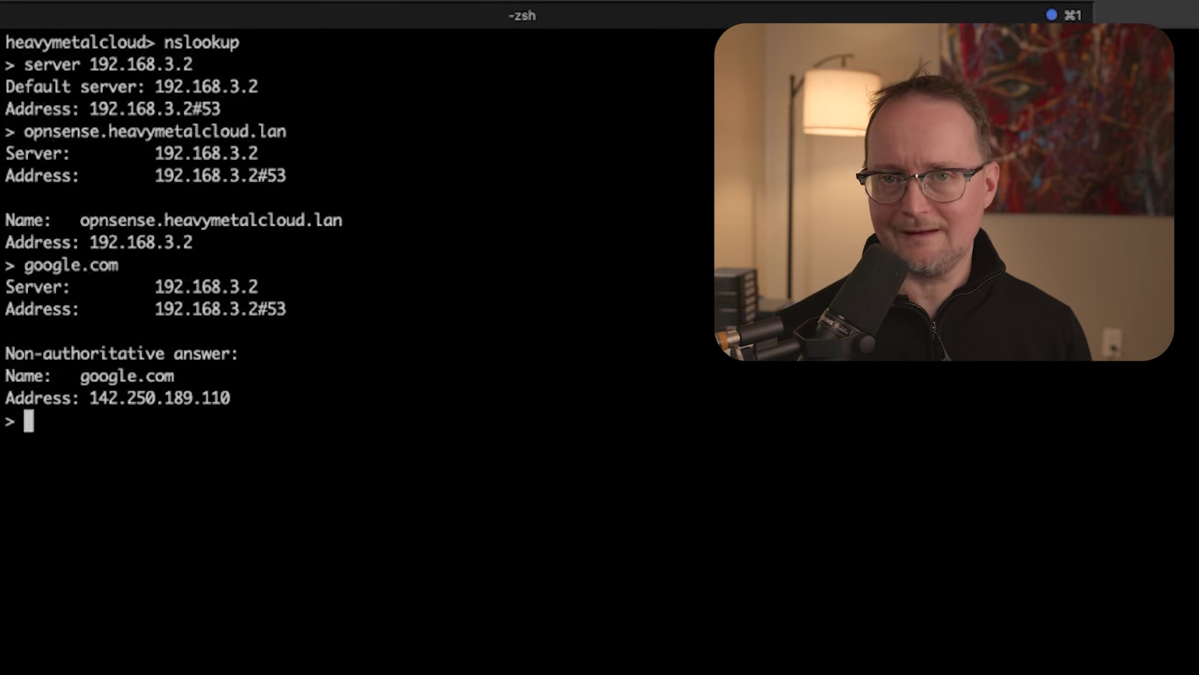